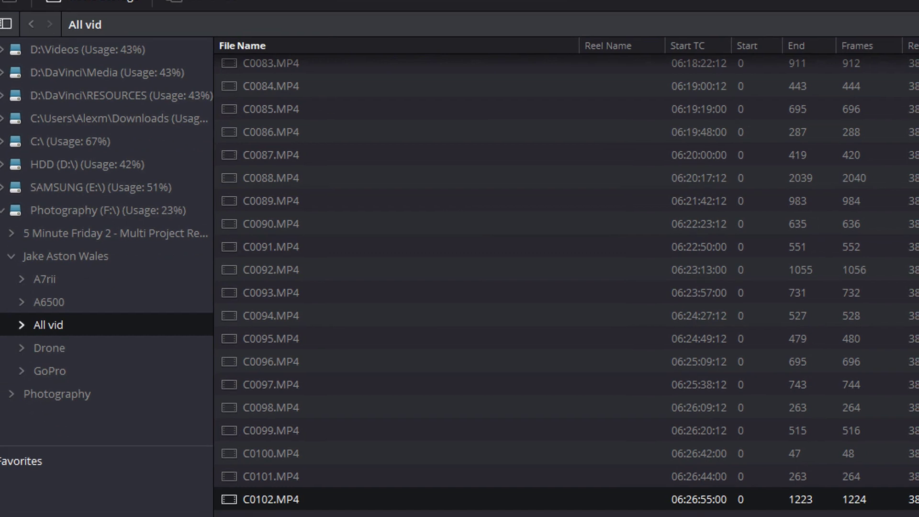
Check the view settings without changes, then select the C0102.MP4 clip.
{"action": "left_click", "coordinate": [327, 28]}
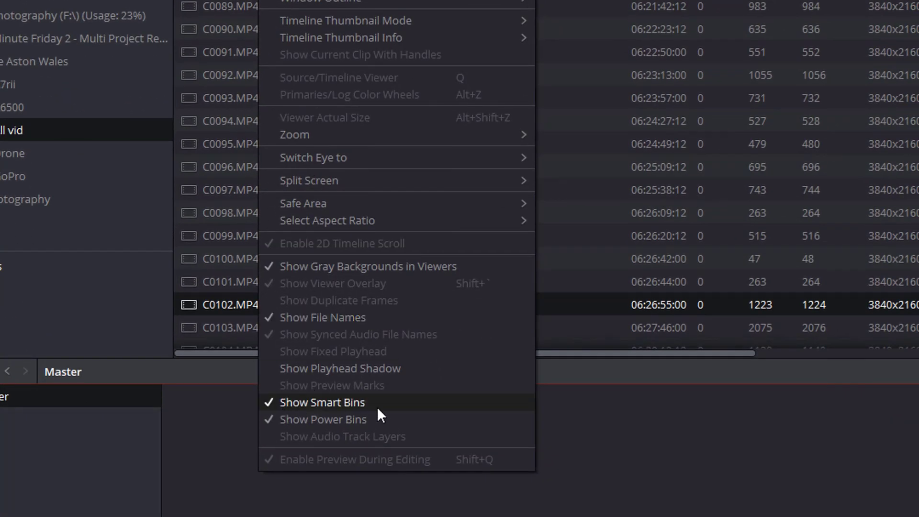
{"action": "left_click", "coordinate": [894, 507]}
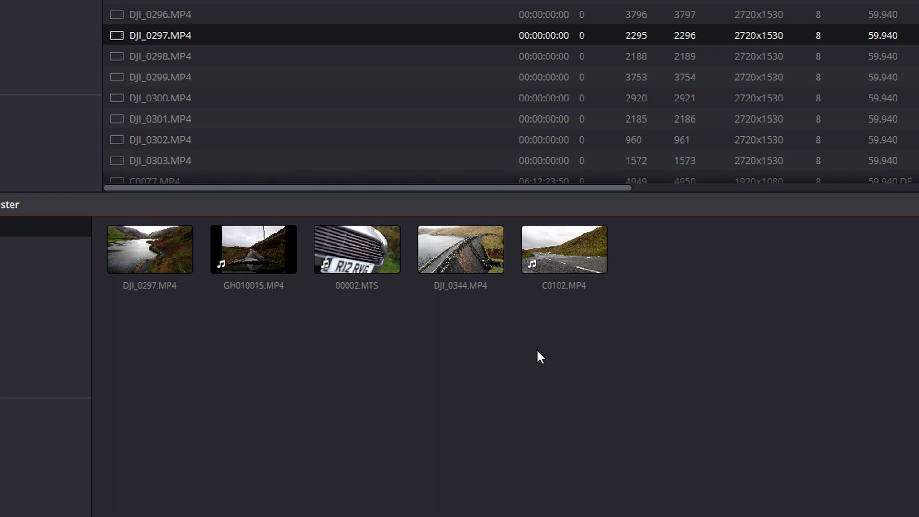
{"action": "left_click", "coordinate": [564, 250]}
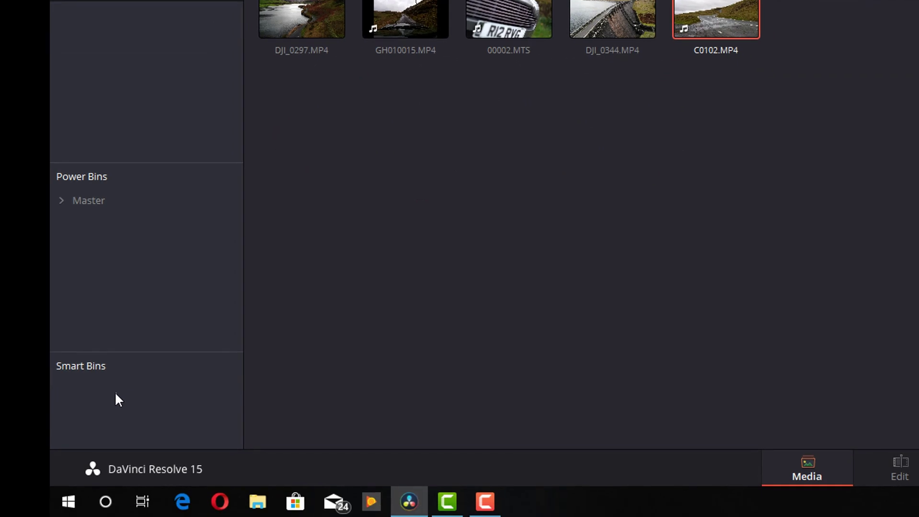
Add a new smart bin and name it 24FPS.
{"action": "right_click", "coordinate": [116, 393]}
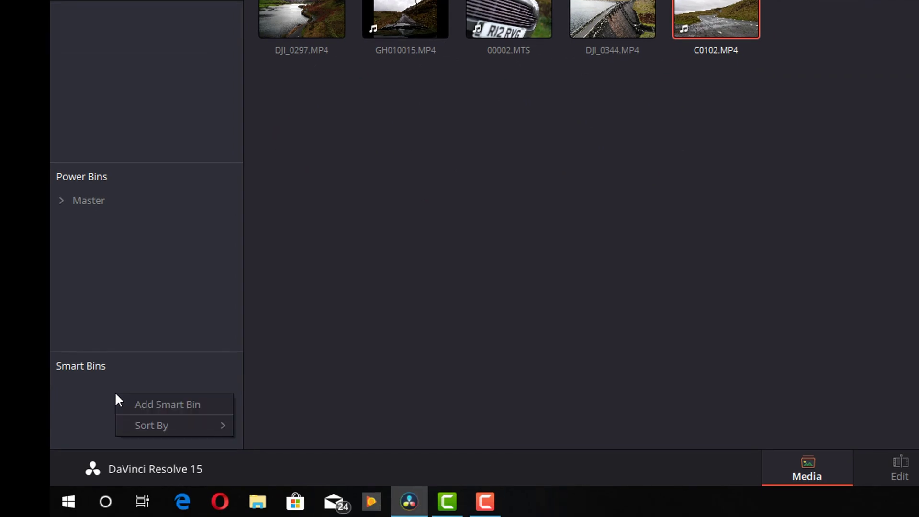
{"action": "left_click", "coordinate": [162, 405]}
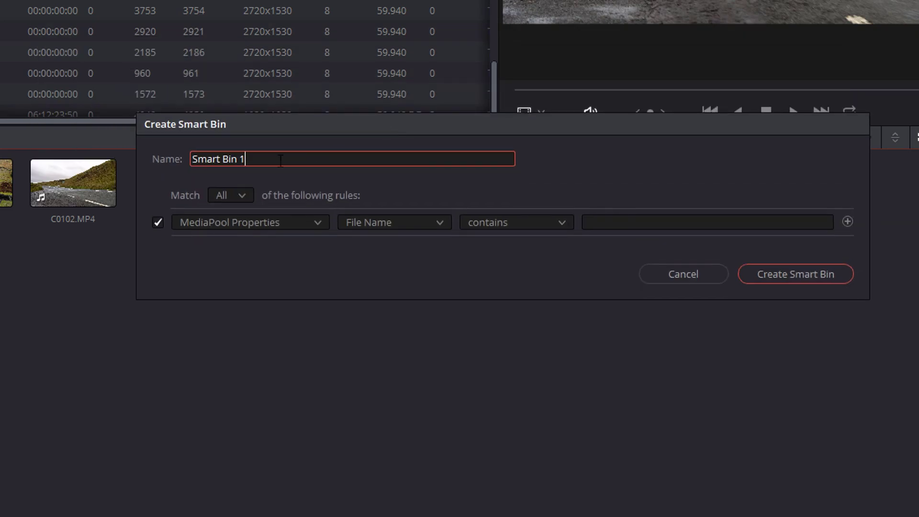
{"action": "left_click_drag", "start_coordinate": [246, 159], "coordinate": [61, 154]}
{"action": "type", "text": "24FPS"}
{"action": "left_click", "coordinate": [206, 231]}
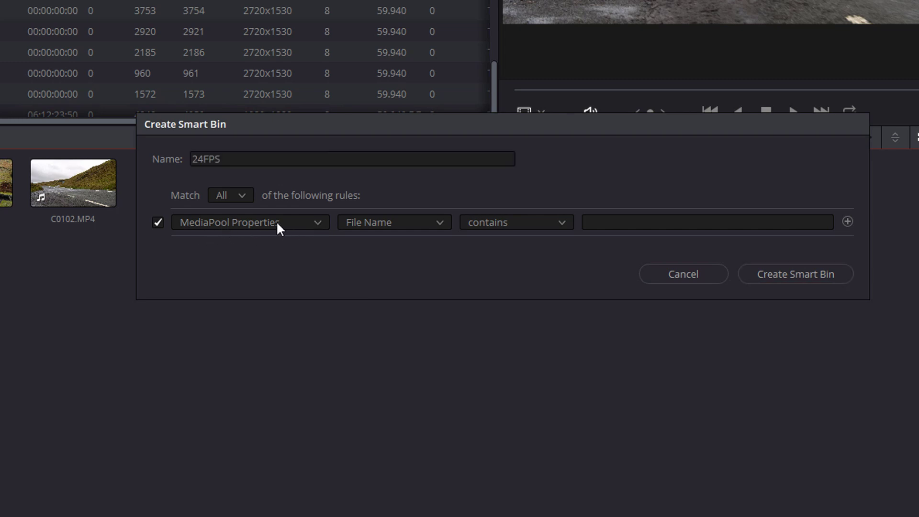
Set the rule to MediaPool Properties Frame Rate is 23.976 and create the bin.
{"action": "left_click", "coordinate": [315, 231]}
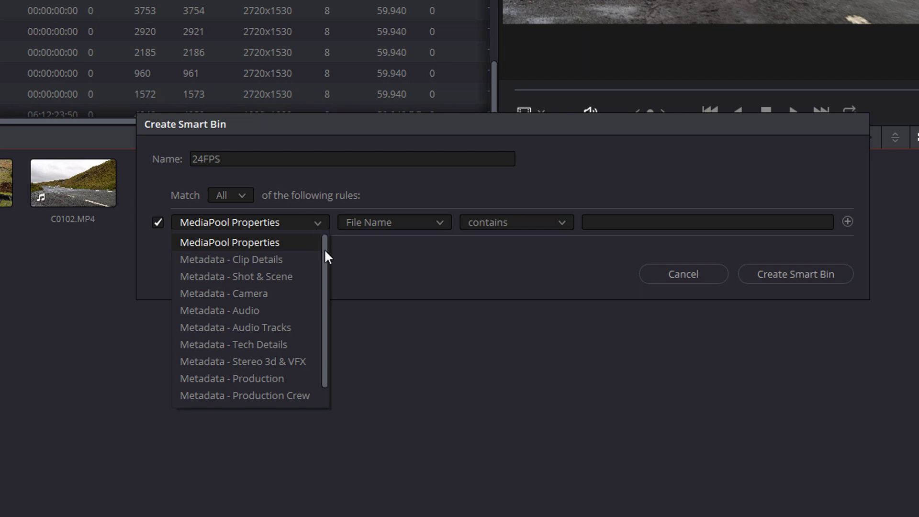
{"action": "left_click_drag", "start_coordinate": [324, 249], "coordinate": [323, 286]}
{"action": "left_click_drag", "start_coordinate": [321, 324], "coordinate": [321, 226]}
{"action": "left_click", "coordinate": [248, 246]}
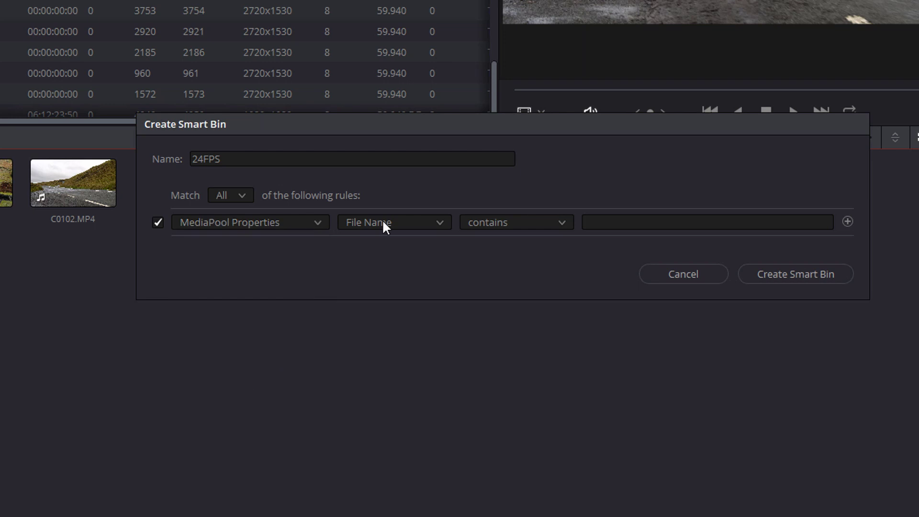
{"action": "left_click", "coordinate": [439, 223]}
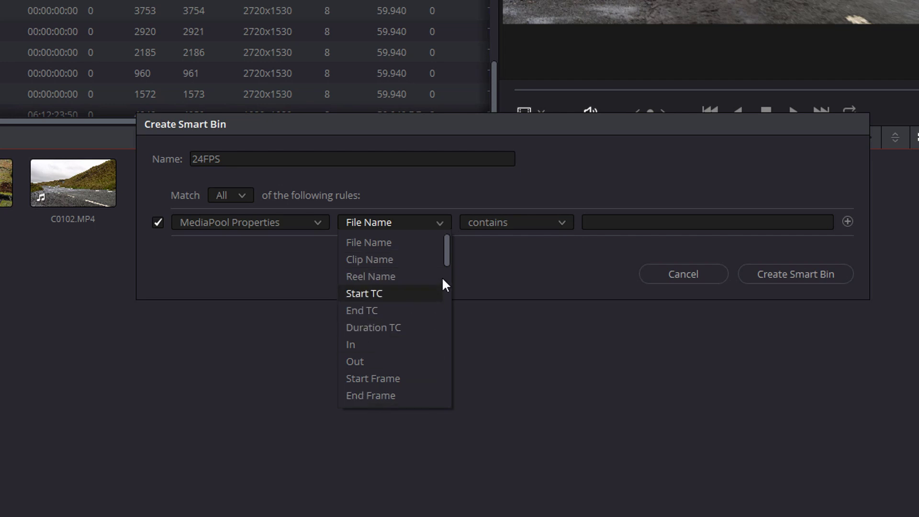
{"action": "left_click_drag", "start_coordinate": [447, 247], "coordinate": [449, 280]}
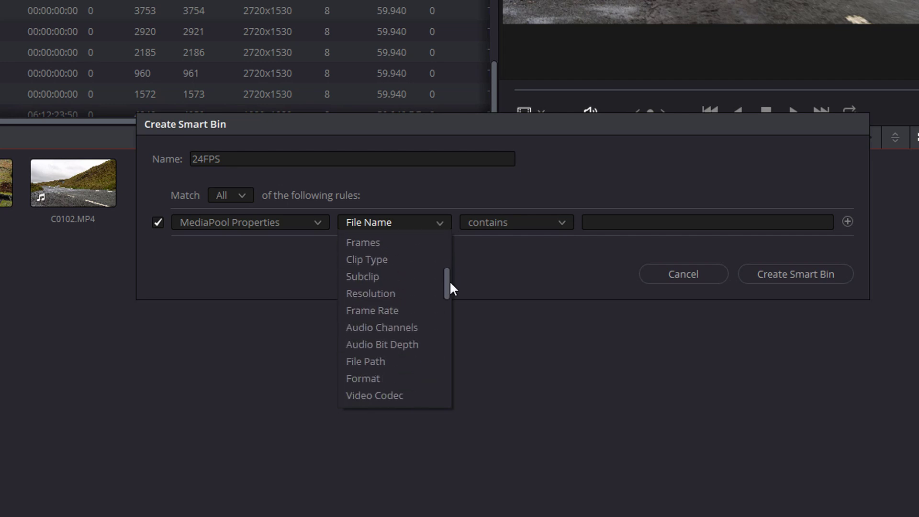
{"action": "left_click", "coordinate": [379, 312]}
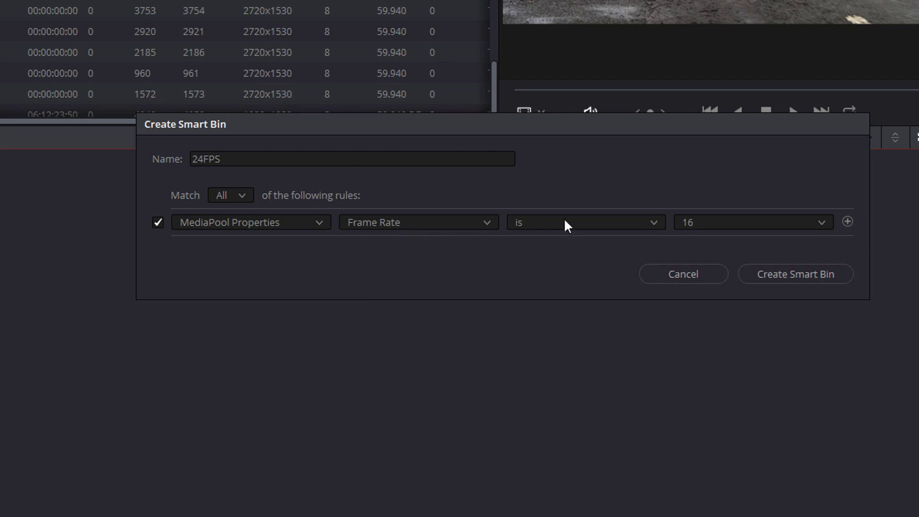
{"action": "left_click", "coordinate": [820, 228]}
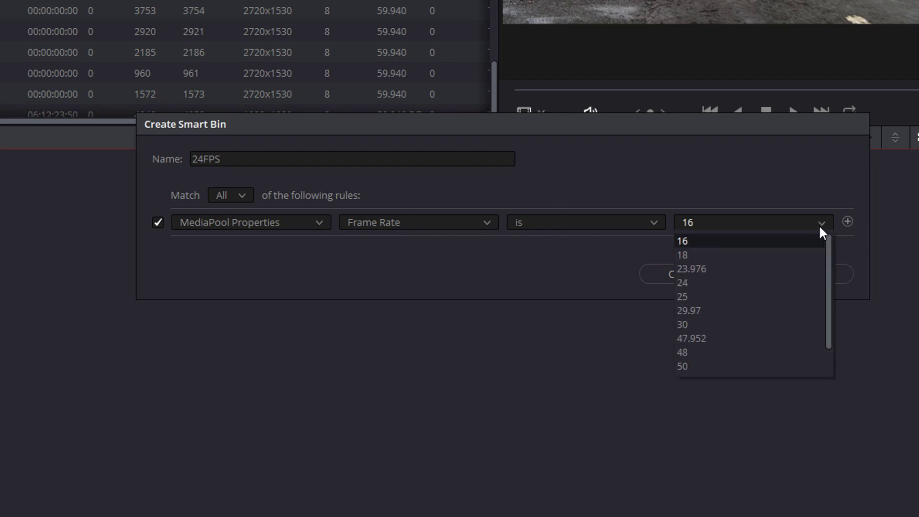
{"action": "left_click", "coordinate": [693, 269]}
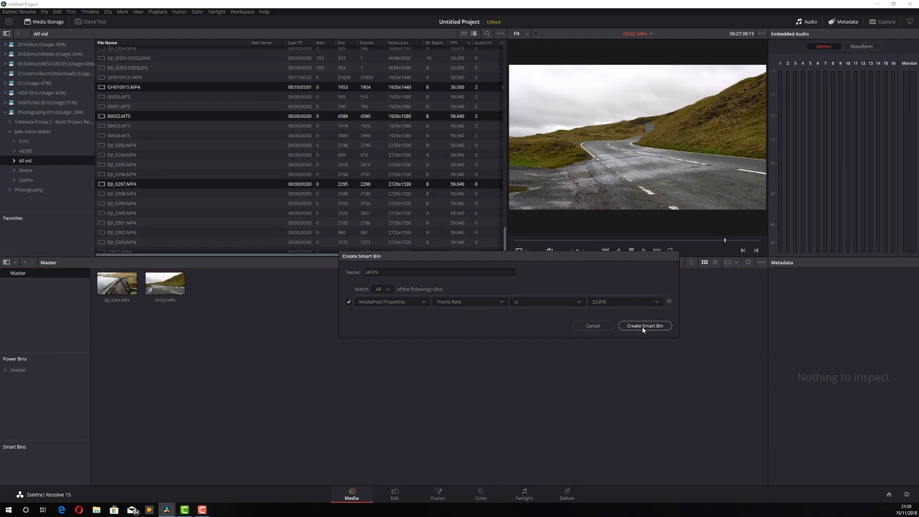
{"action": "left_click", "coordinate": [785, 274]}
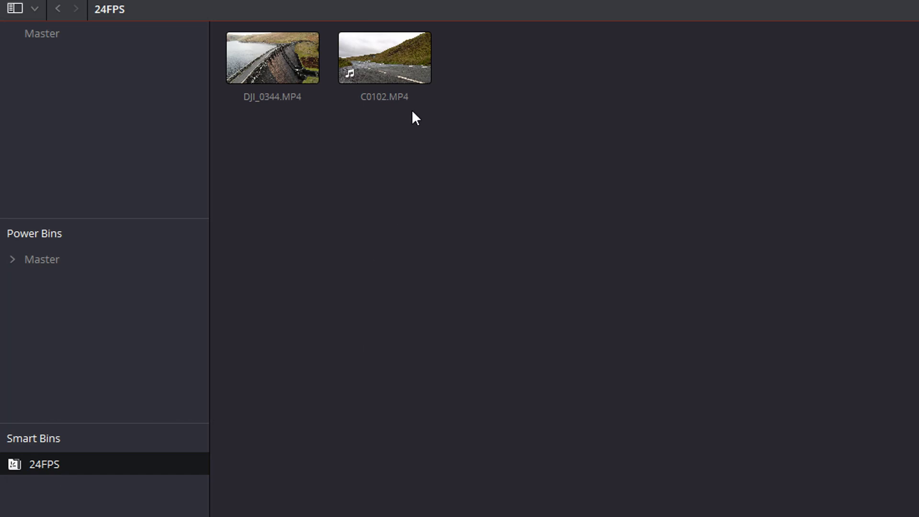
{"action": "left_click", "coordinate": [263, 65]}
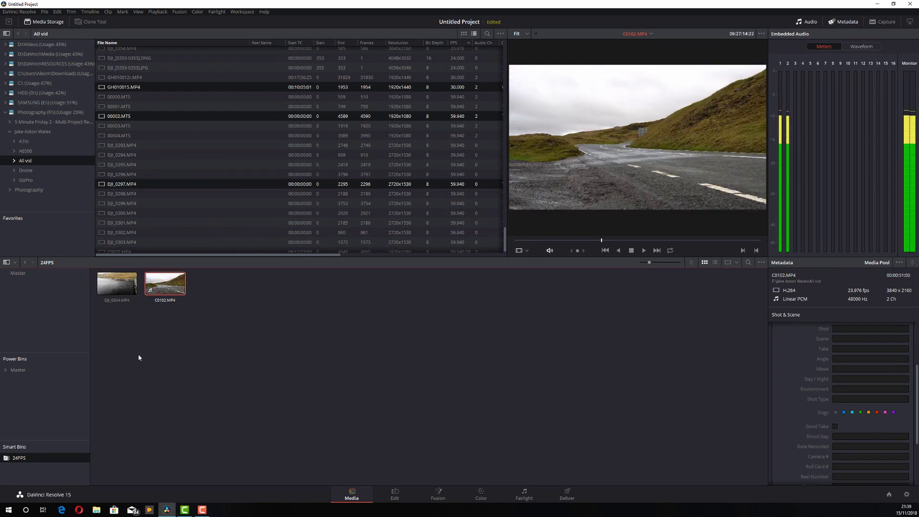
{"action": "left_click", "coordinate": [138, 359]}
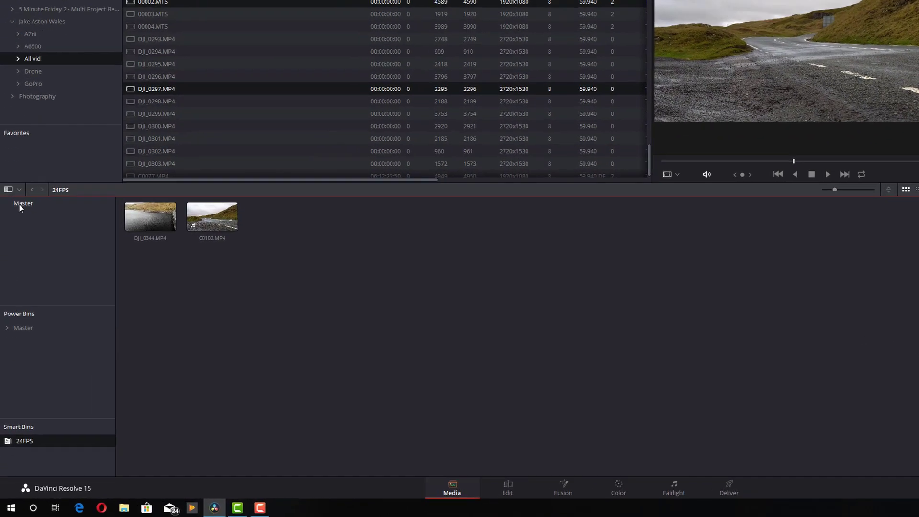
{"action": "left_click", "coordinate": [14, 276]}
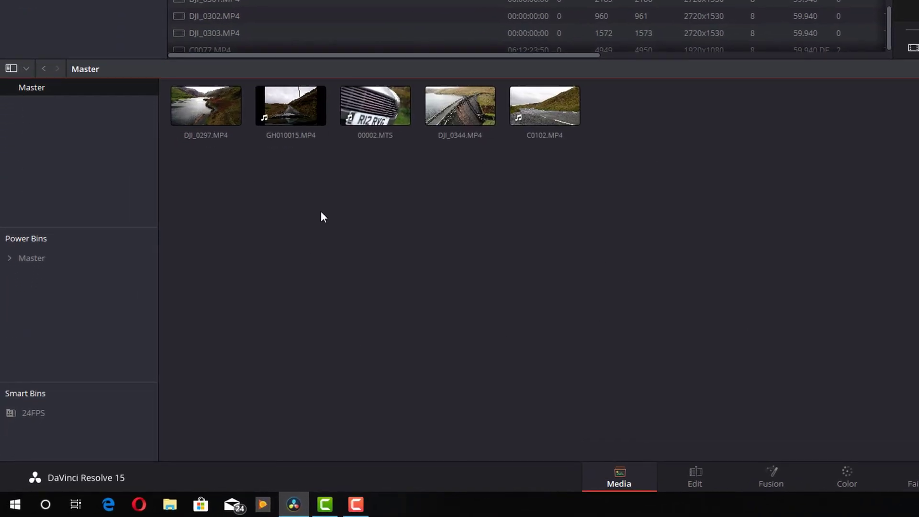
{"action": "left_click", "coordinate": [366, 96]}
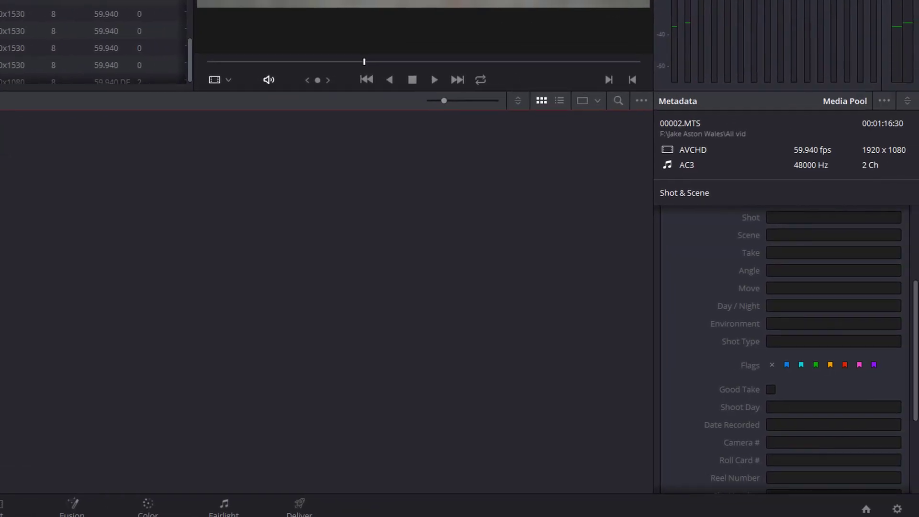
{"action": "left_click", "coordinate": [183, 143]}
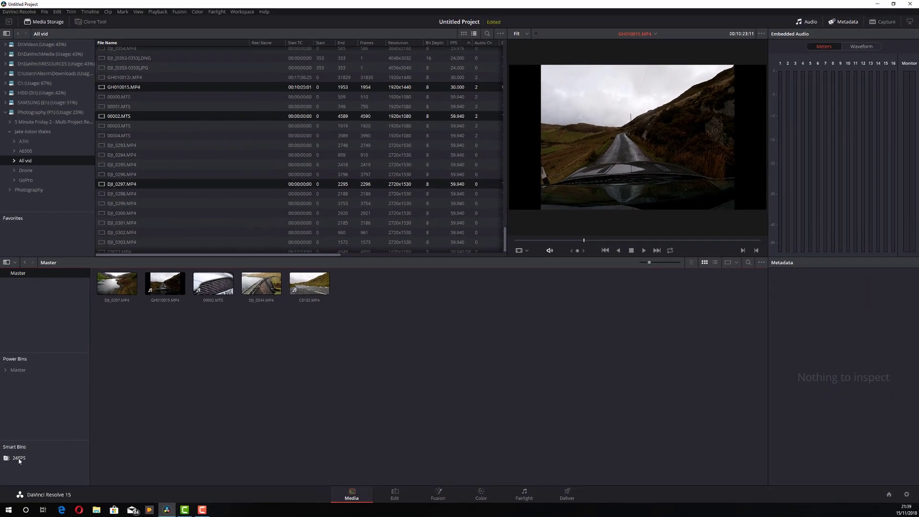
{"action": "left_click", "coordinate": [18, 459]}
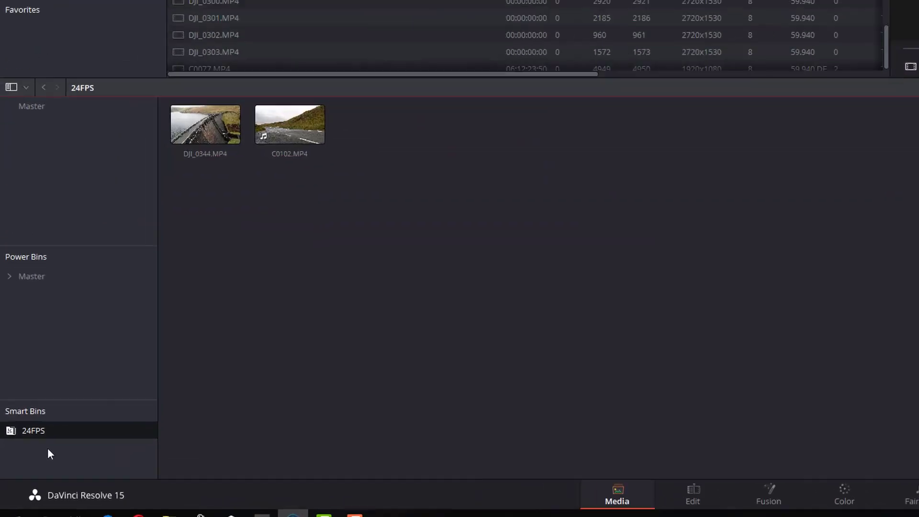
Add another smart bin and name it Not 24FPS.
{"action": "right_click", "coordinate": [27, 468]}
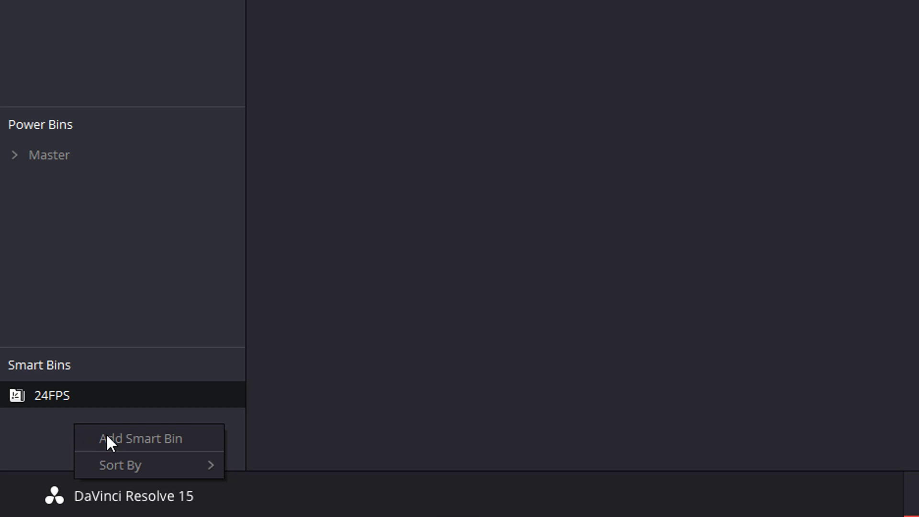
{"action": "left_click", "coordinate": [121, 440]}
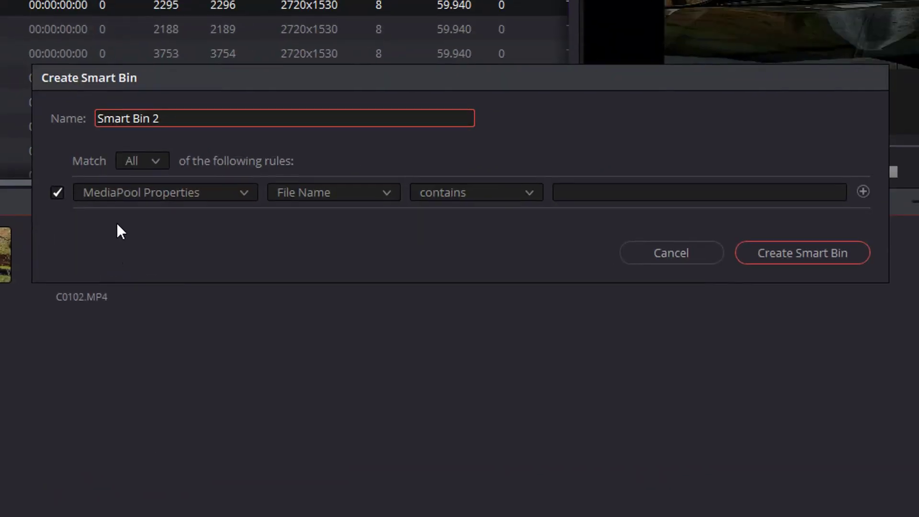
{"action": "left_click", "coordinate": [211, 118]}
{"action": "key", "text": "ctrl+a"}
{"action": "type", "text": "No"}
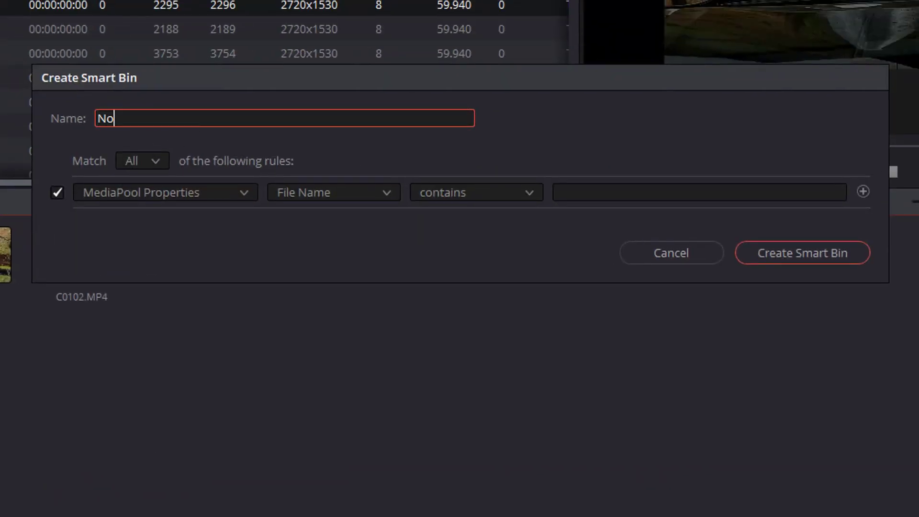
{"action": "type", "text": "t 24FPS"}
Set the rule to Frame Rate is not 23.976 and create the bin.
{"action": "left_click", "coordinate": [363, 191]}
{"action": "scroll", "coordinate": [335, 363], "scroll_direction": "down", "scroll_amount": 2}
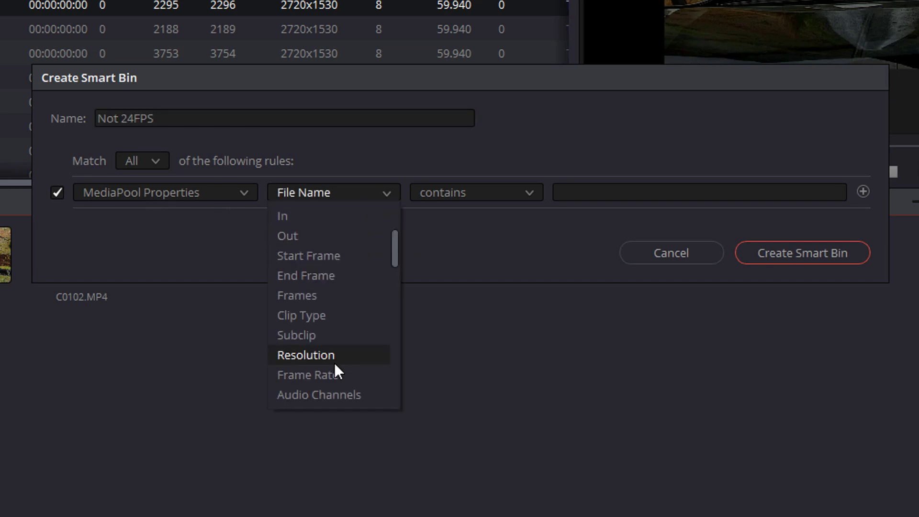
{"action": "left_click", "coordinate": [329, 373]}
{"action": "left_click", "coordinate": [613, 196]}
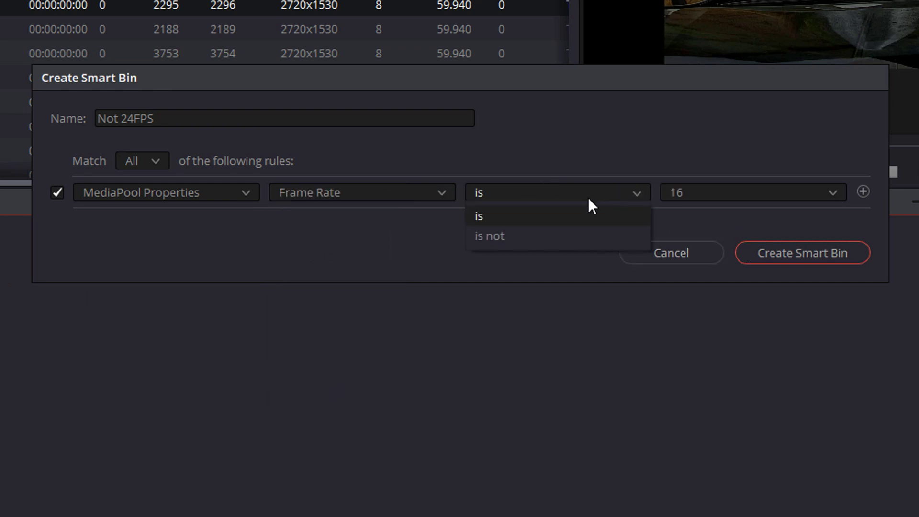
{"action": "left_click", "coordinate": [507, 237]}
{"action": "left_click", "coordinate": [748, 193]}
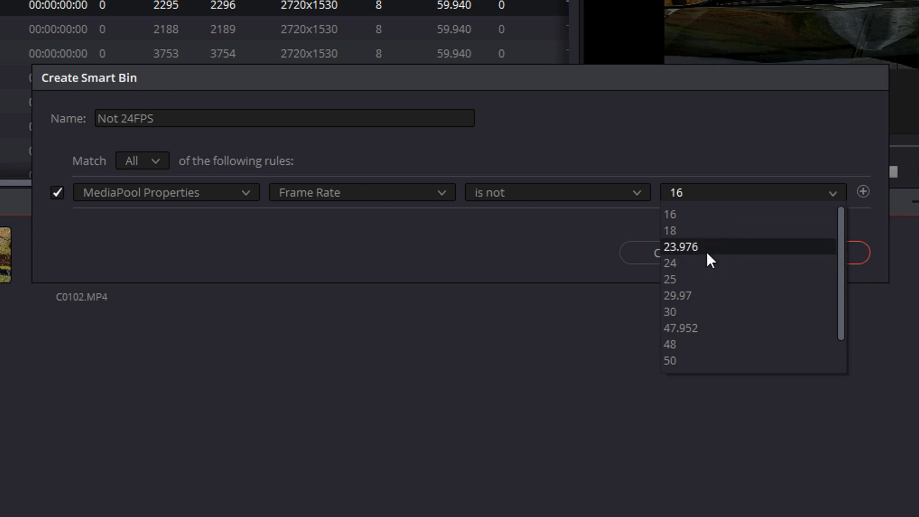
{"action": "left_click", "coordinate": [690, 249]}
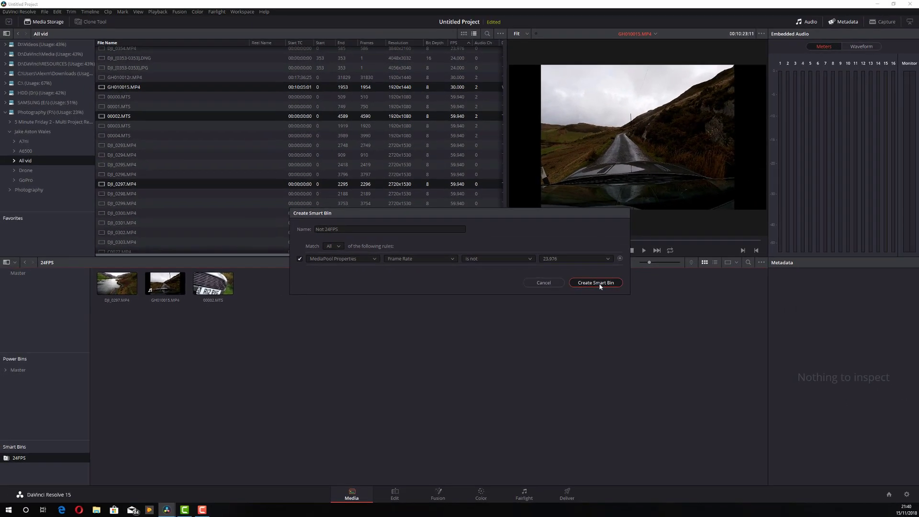
{"action": "left_click", "coordinate": [810, 253]}
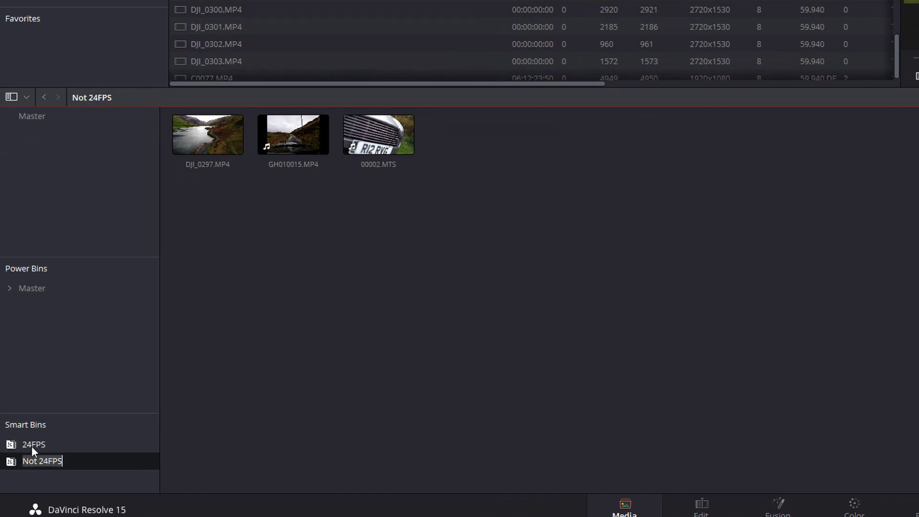
View the 24FPS bin, select DJI_0293 in the Master bin, then return to 24FPS.
{"action": "left_click", "coordinate": [30, 445]}
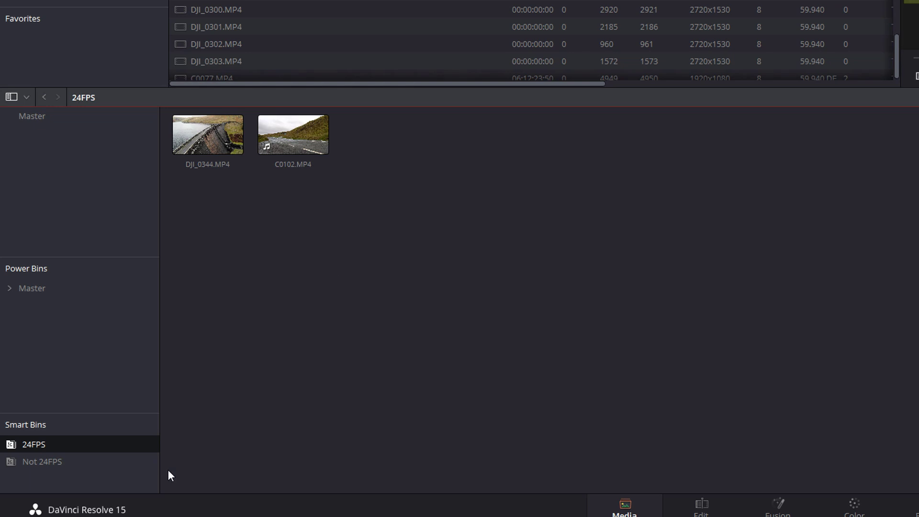
{"action": "left_click", "coordinate": [28, 116]}
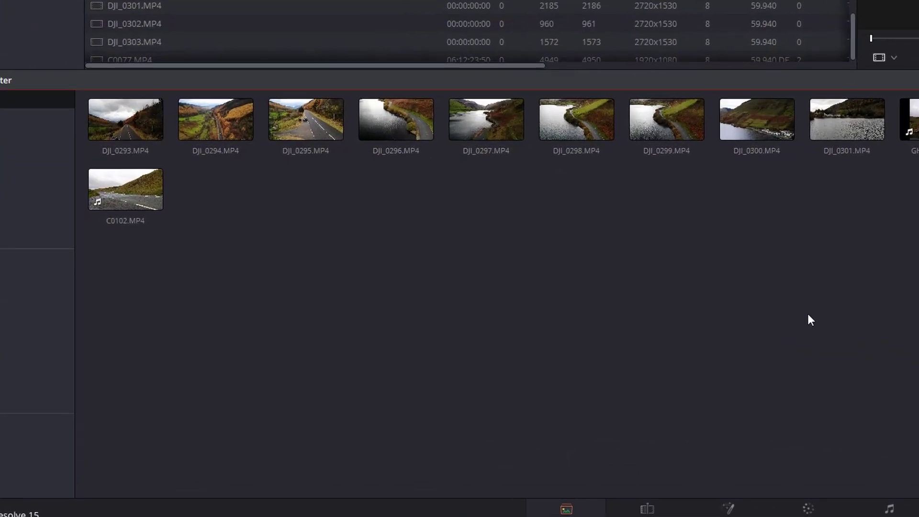
{"action": "left_click", "coordinate": [102, 143]}
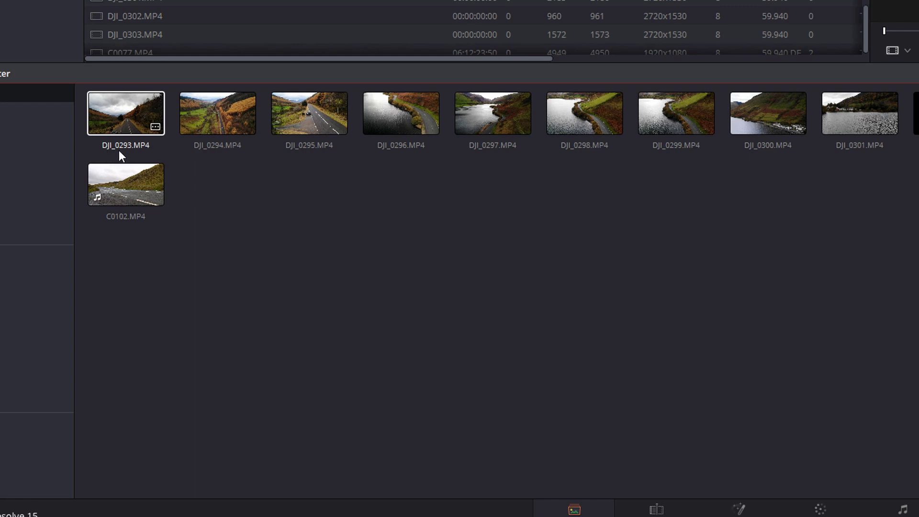
{"action": "left_click", "coordinate": [87, 404]}
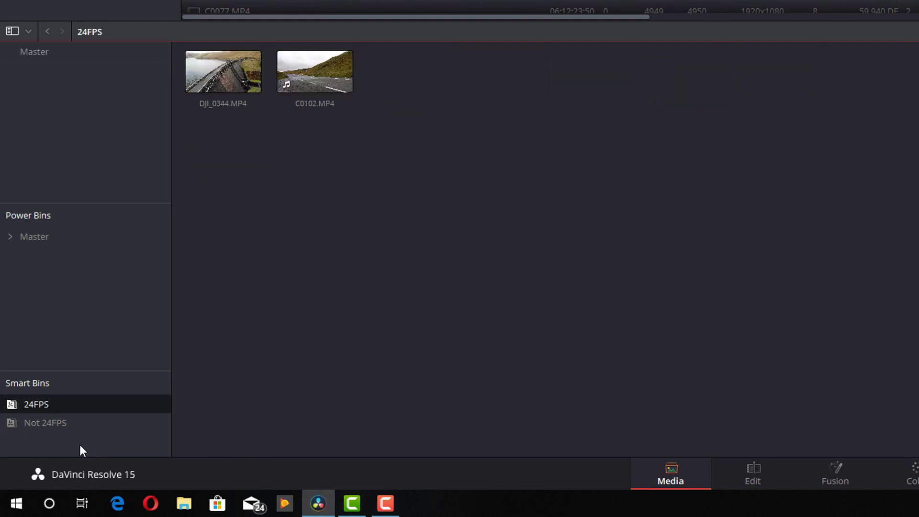
Add a new smart bin named Drone Footage.
{"action": "right_click", "coordinate": [63, 443]}
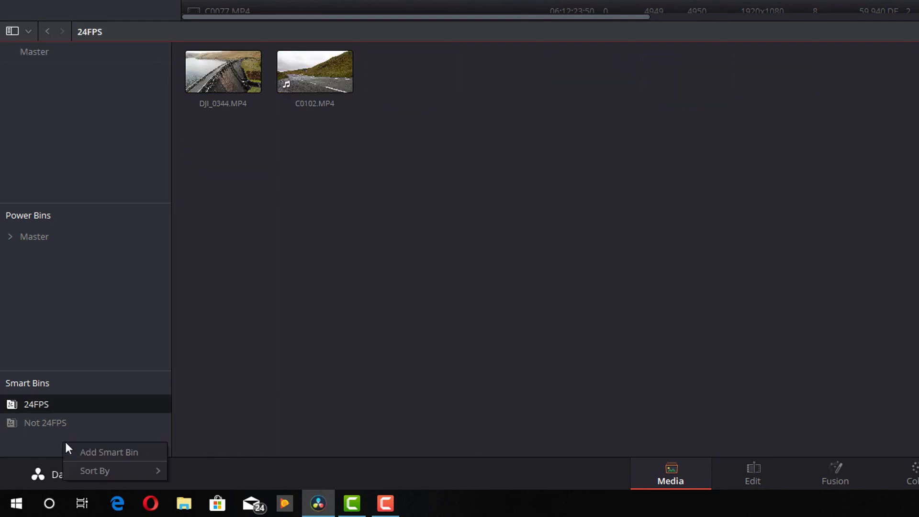
{"action": "left_click", "coordinate": [99, 452]}
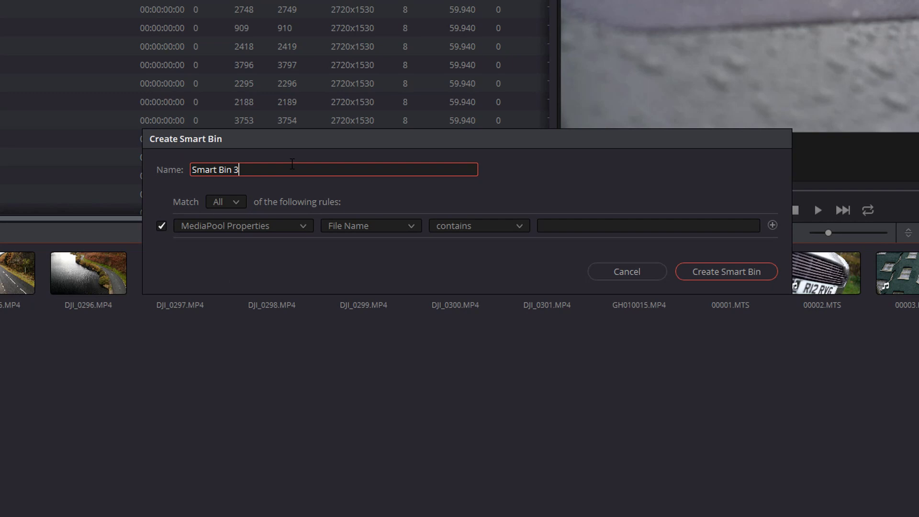
{"action": "key", "text": "ctrl+a"}
{"action": "type", "text": "Drone Footage"}
Set the rule File Name contains DJI, create the bin, and preview DJI_0293.
{"action": "left_click", "coordinate": [357, 229]}
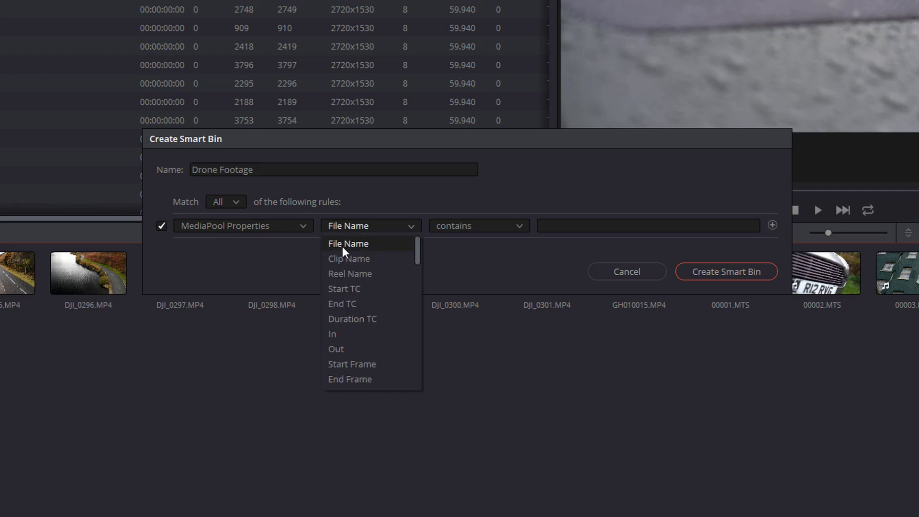
{"action": "left_click", "coordinate": [343, 245]}
{"action": "left_click", "coordinate": [441, 228]}
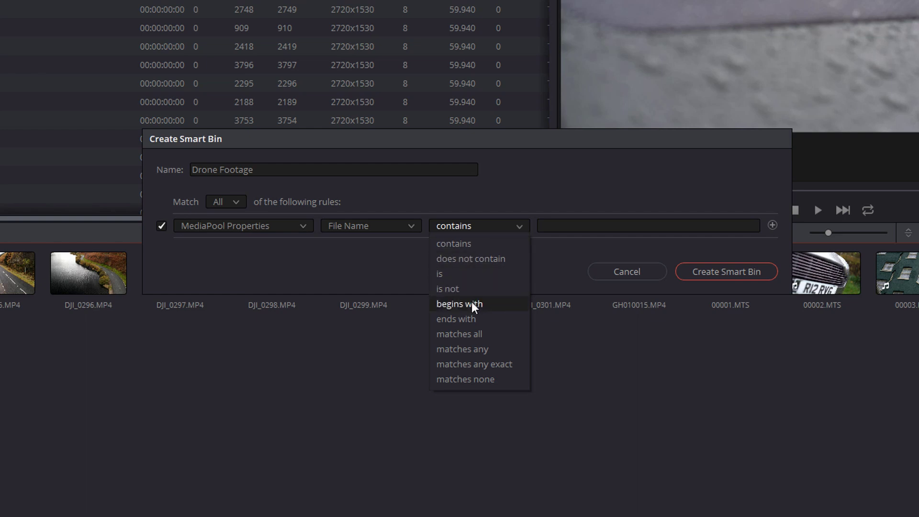
{"action": "left_click", "coordinate": [456, 244]}
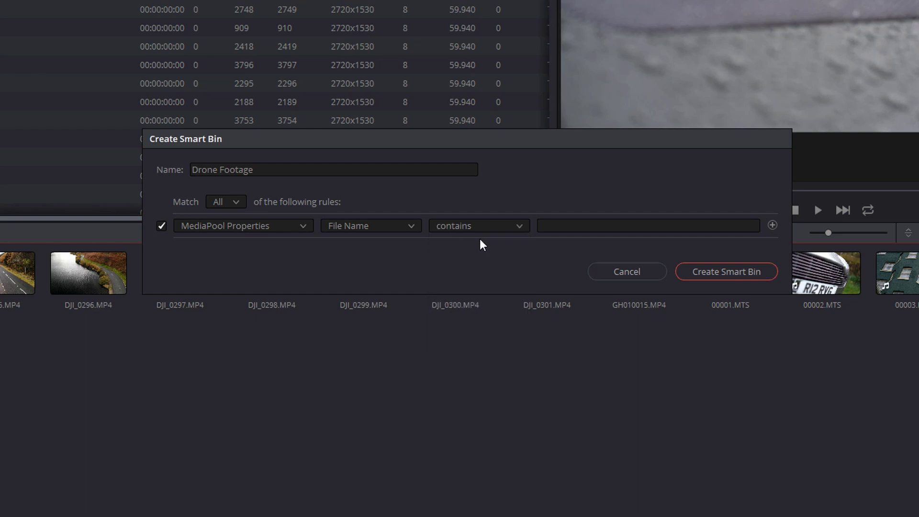
{"action": "left_click", "coordinate": [594, 231]}
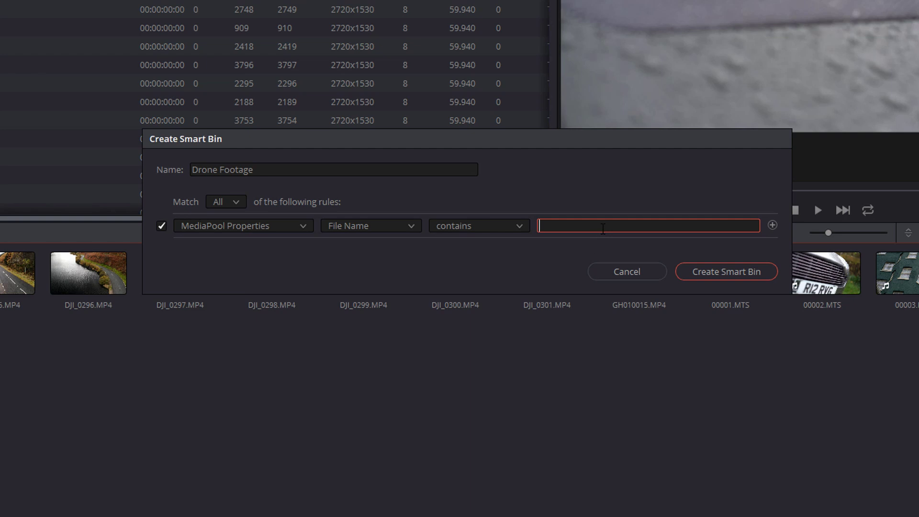
{"action": "type", "text": "DJI"}
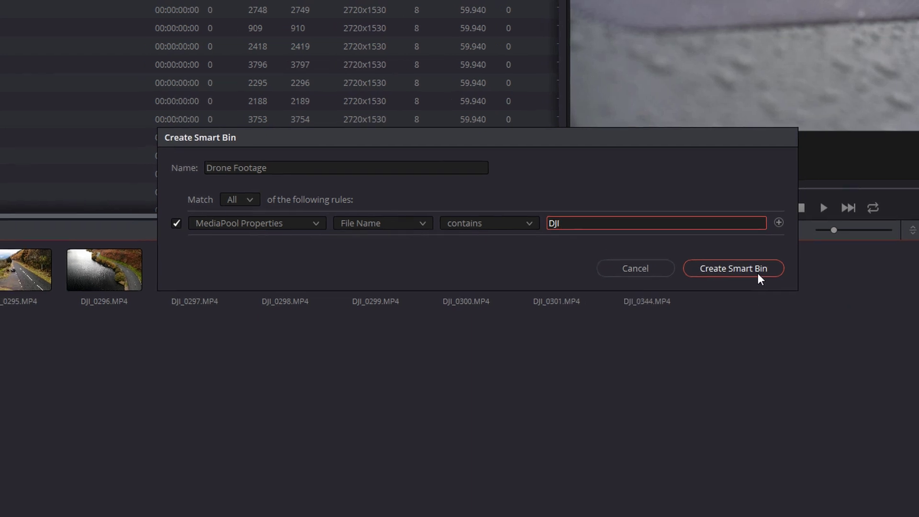
{"action": "left_click", "coordinate": [747, 276]}
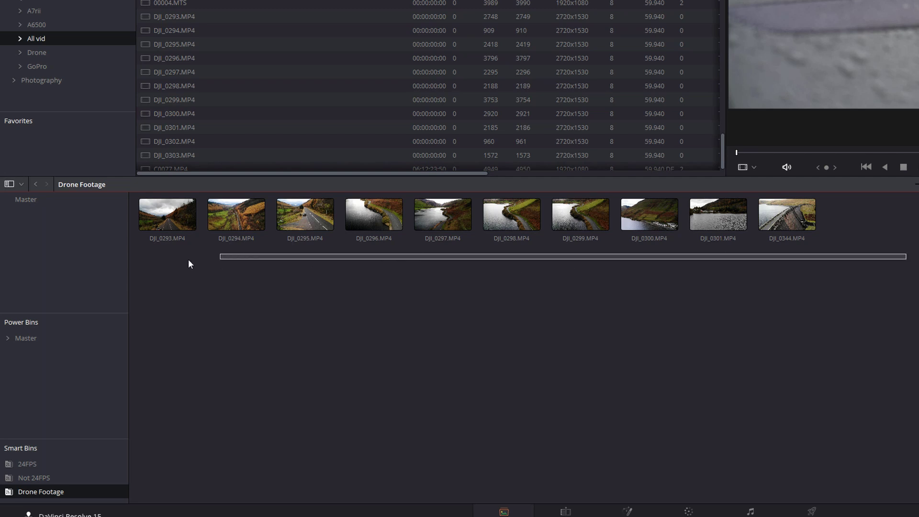
{"action": "left_click", "coordinate": [160, 219]}
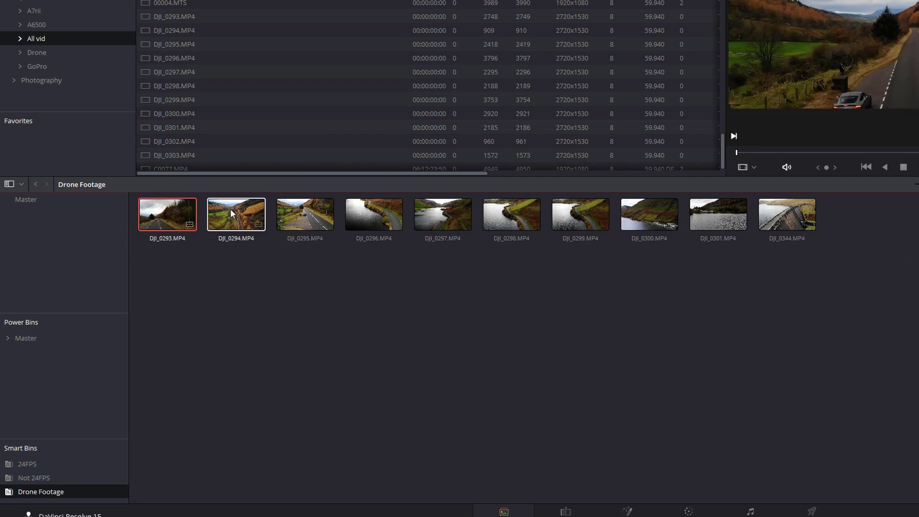
{"action": "left_click", "coordinate": [849, 274]}
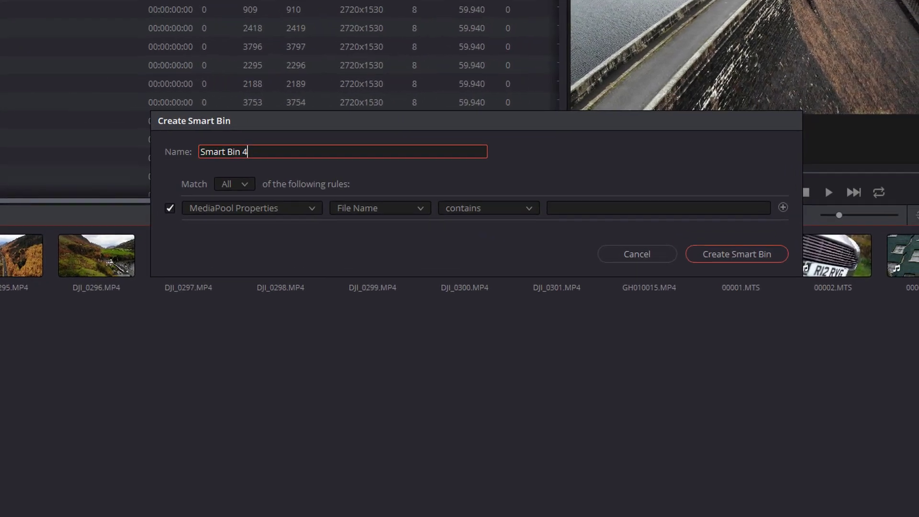
Name the new smart bin Drone at 24fps with a File Name contains DJI rule.
{"action": "key", "text": "ctrl+a"}
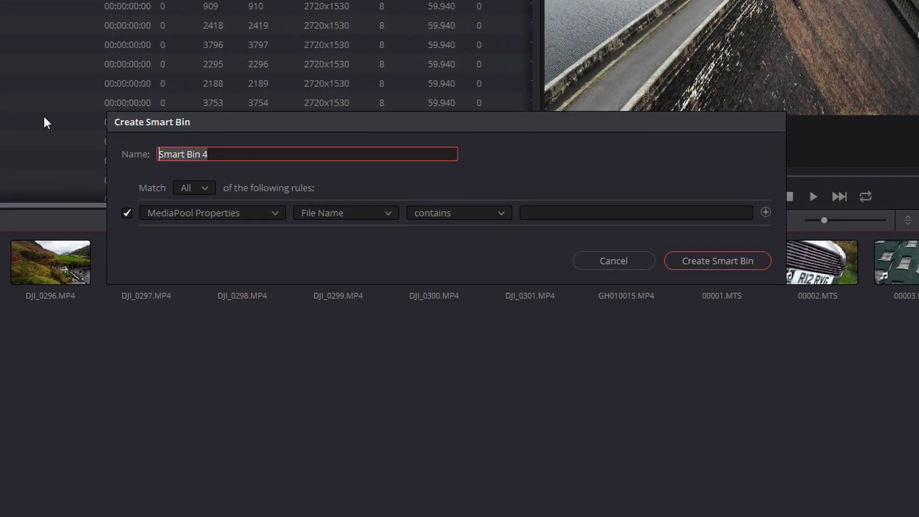
{"action": "type", "text": "Drone at "}
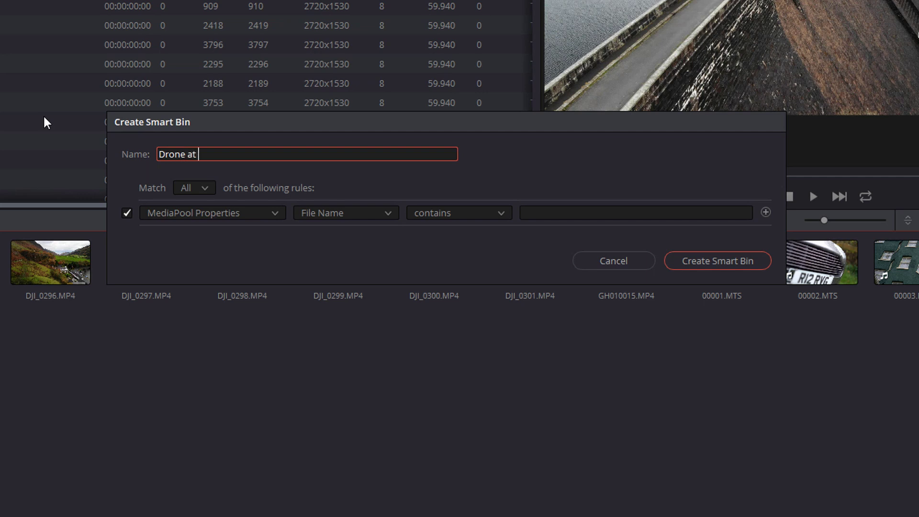
{"action": "type", "text": "24fps"}
{"action": "left_click", "coordinate": [548, 214]}
{"action": "type", "text": "DJI"}
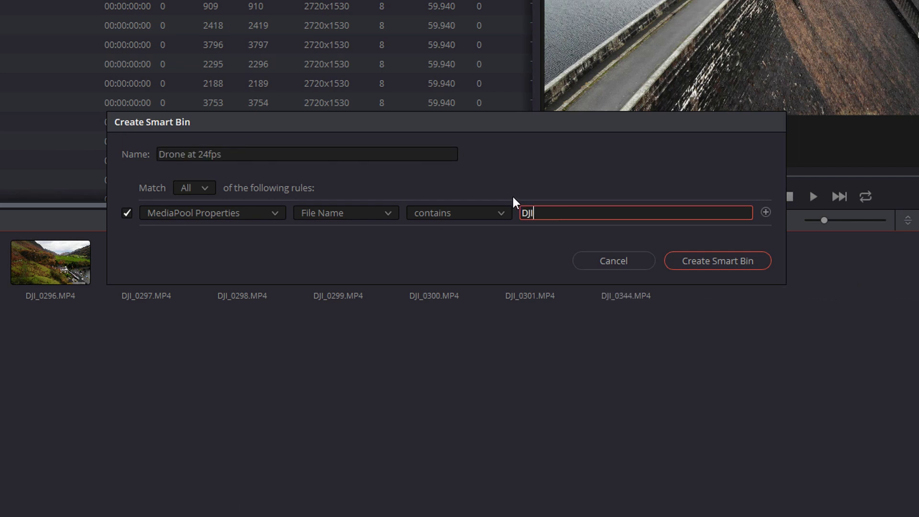
Add a second rule Frame Rate is 23.976 and create the bin.
{"action": "left_click", "coordinate": [767, 212]}
{"action": "left_click", "coordinate": [358, 239]}
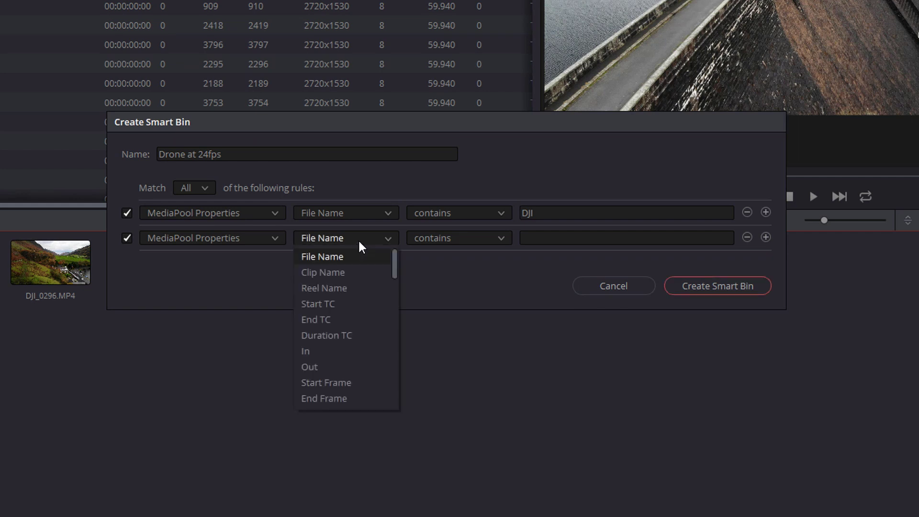
{"action": "scroll", "coordinate": [362, 297], "scroll_direction": "down", "scroll_amount": 3}
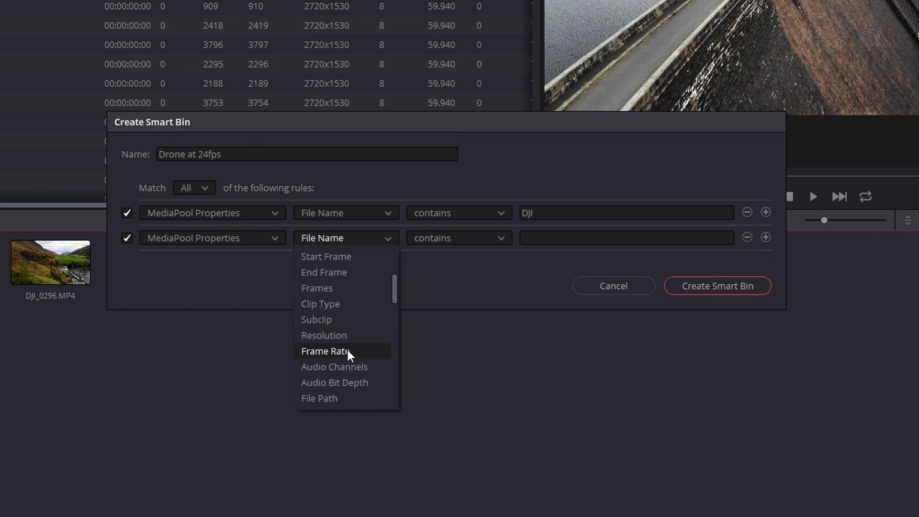
{"action": "left_click", "coordinate": [348, 351]}
{"action": "left_click", "coordinate": [723, 238]}
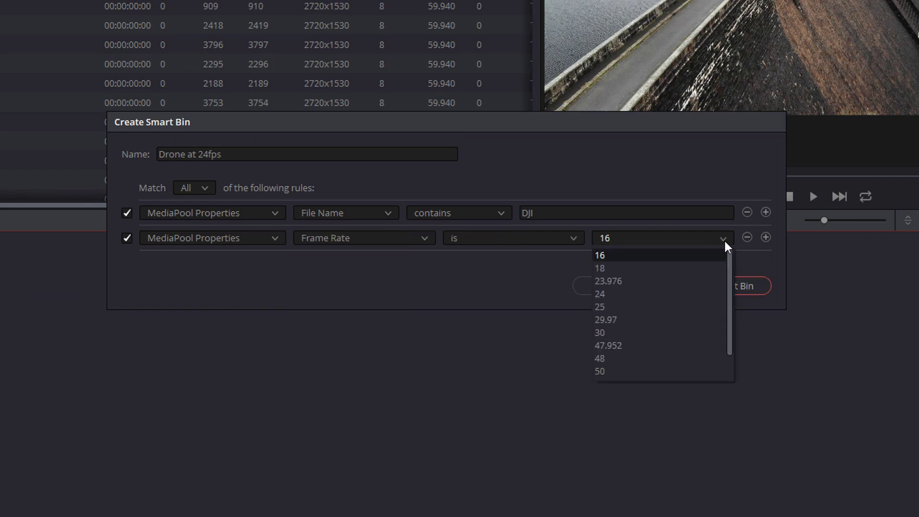
{"action": "left_click", "coordinate": [622, 281]}
{"action": "left_click", "coordinate": [713, 286]}
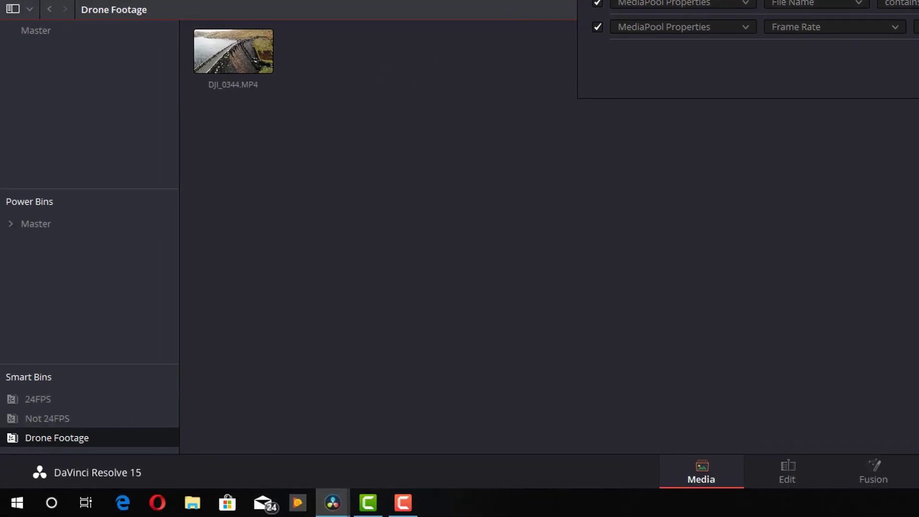
Enlarge the smart bins list and browse 24FPS, Not 24FPS, Drone Footage and Drone at 24fps.
{"action": "left_click_drag", "start_coordinate": [117, 356], "coordinate": [143, 190]}
{"action": "left_click", "coordinate": [41, 219]}
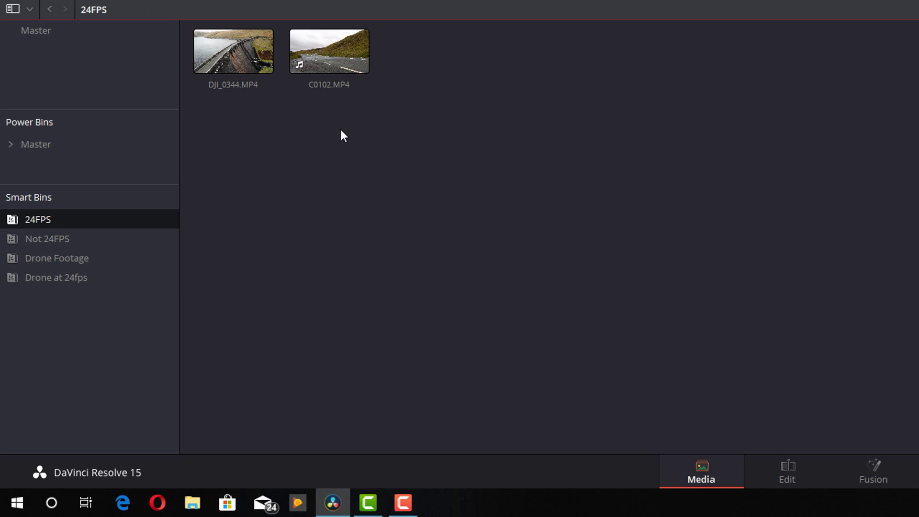
{"action": "left_click", "coordinate": [41, 239]}
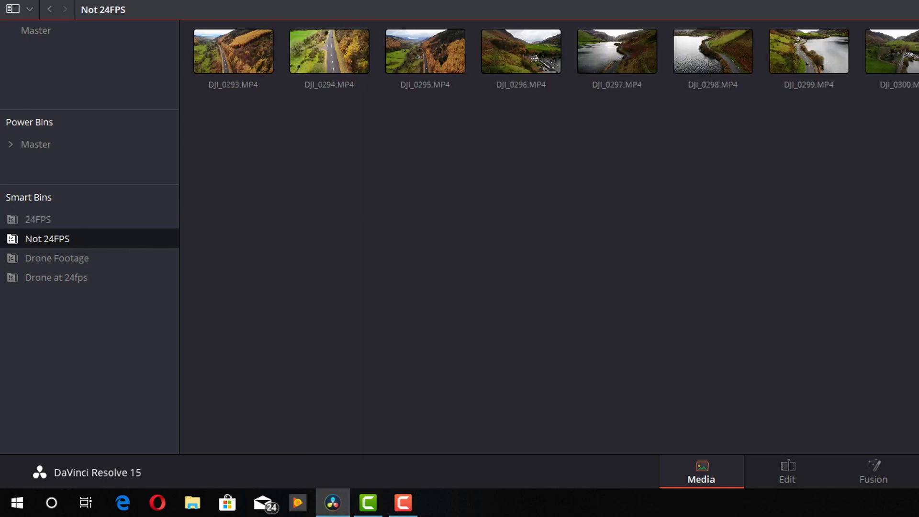
{"action": "left_click", "coordinate": [73, 260]}
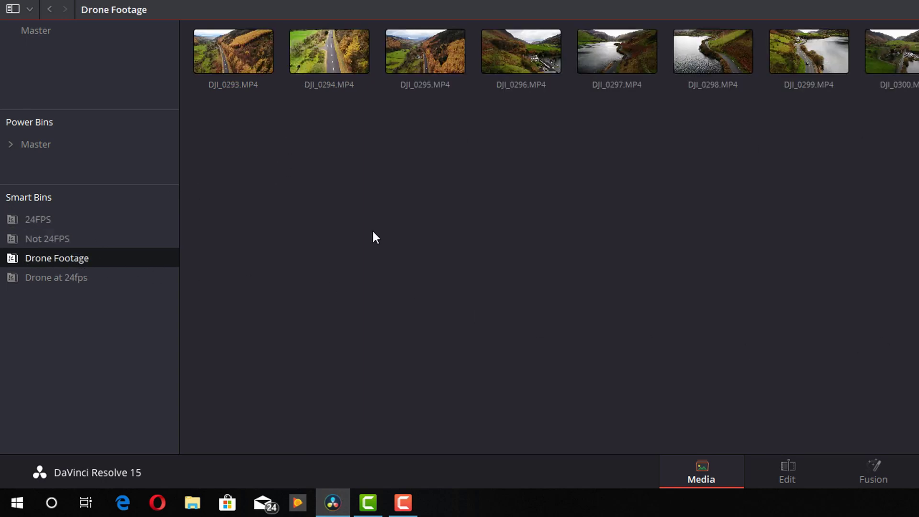
{"action": "left_click", "coordinate": [58, 277]}
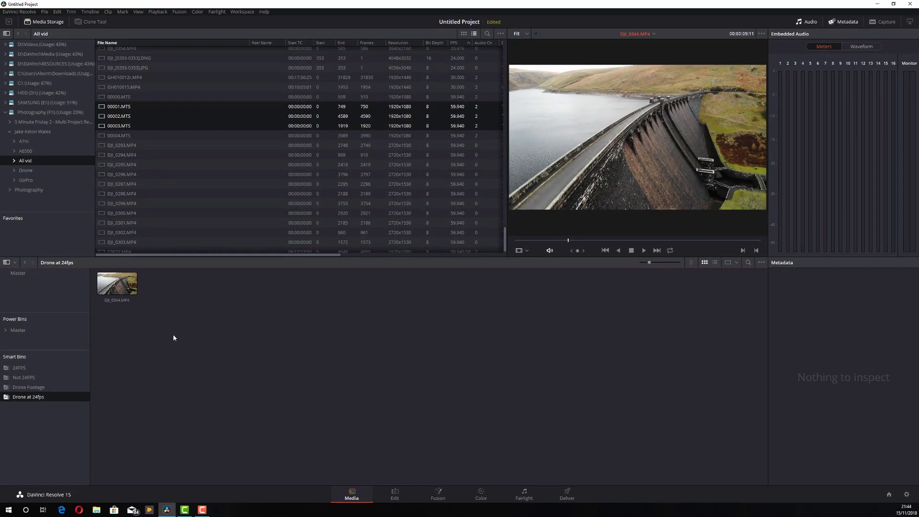
{"action": "right_click", "coordinate": [35, 421]}
{"action": "left_click", "coordinate": [52, 425]}
{"action": "left_click", "coordinate": [345, 258]}
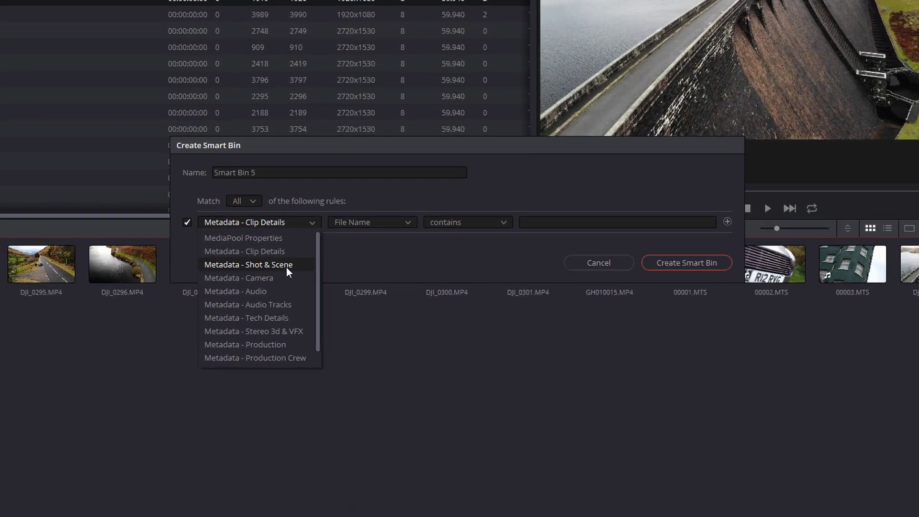
{"action": "left_click", "coordinate": [286, 267]}
{"action": "left_click", "coordinate": [408, 223]}
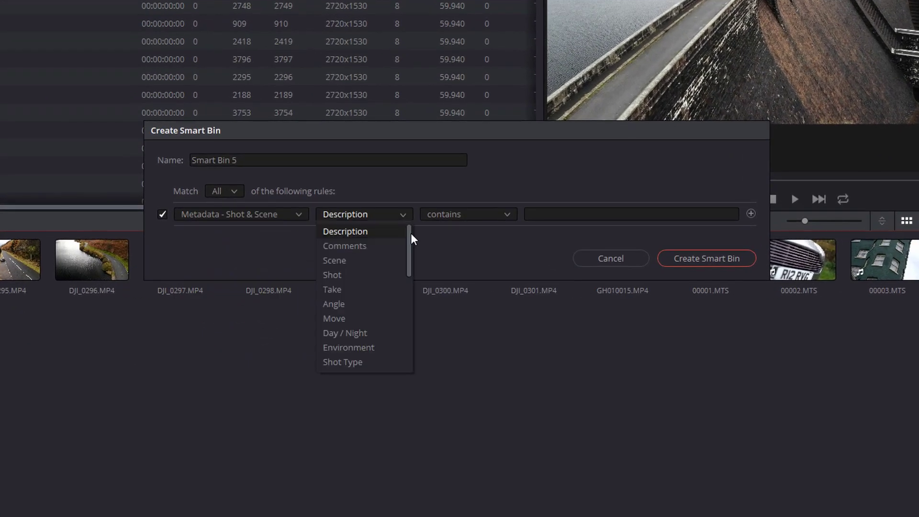
{"action": "left_click_drag", "start_coordinate": [415, 242], "coordinate": [415, 267]}
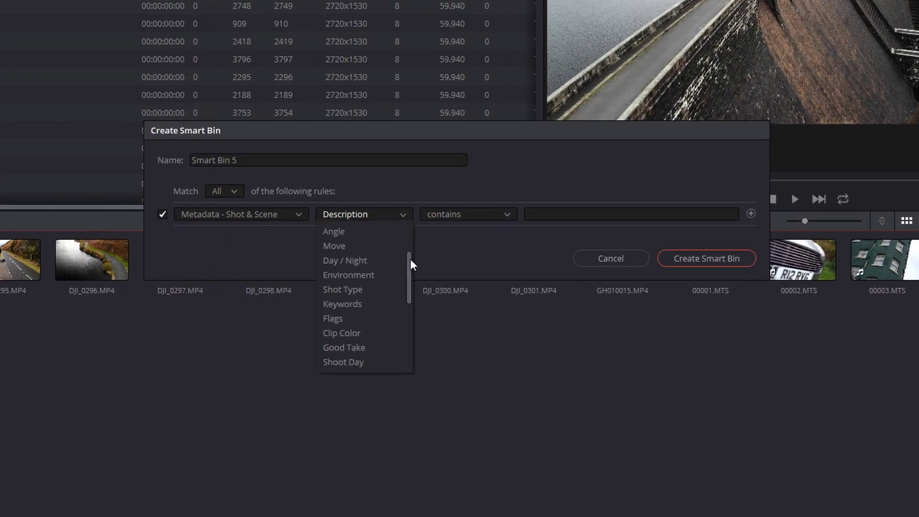
{"action": "left_click_drag", "start_coordinate": [410, 259], "coordinate": [403, 229]}
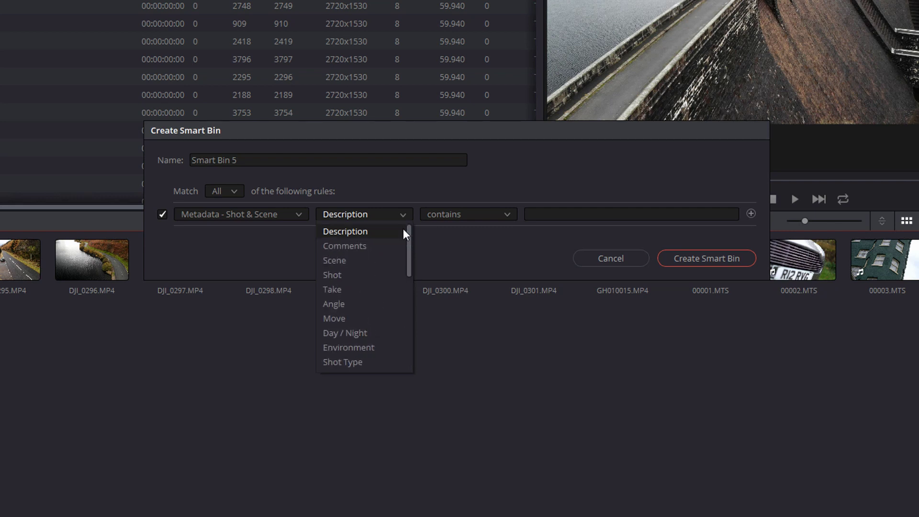
{"action": "left_click", "coordinate": [396, 200]}
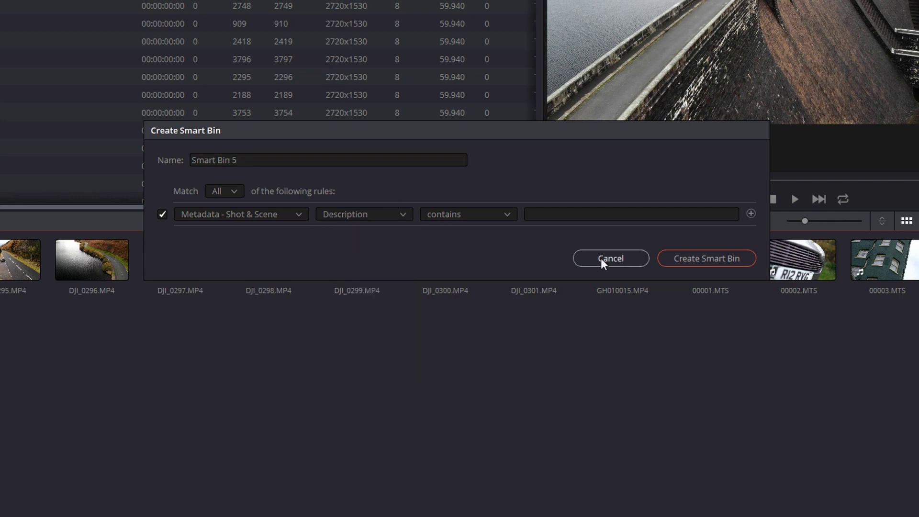
{"action": "left_click", "coordinate": [604, 264]}
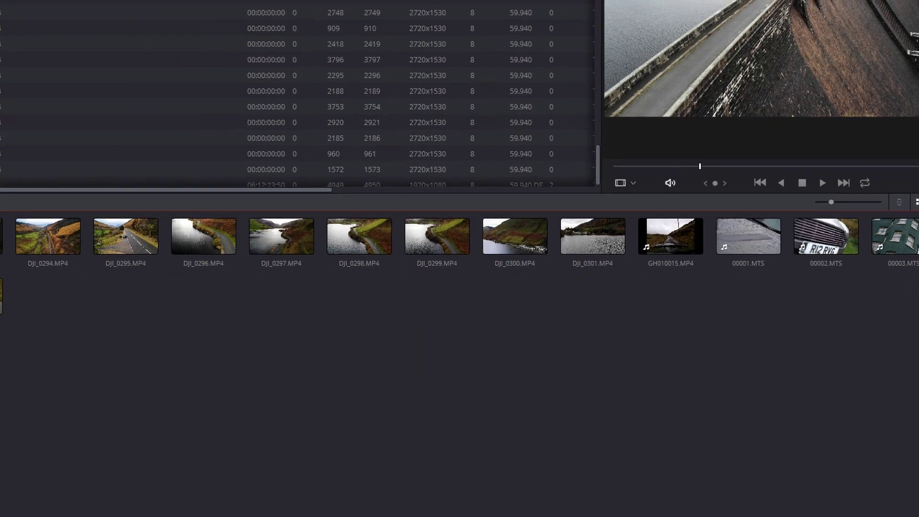
Give DJI_0300.MP4 the Shot & Scene Description 'Lake Drone' and review the remaining fields.
{"action": "left_click", "coordinate": [596, 202]}
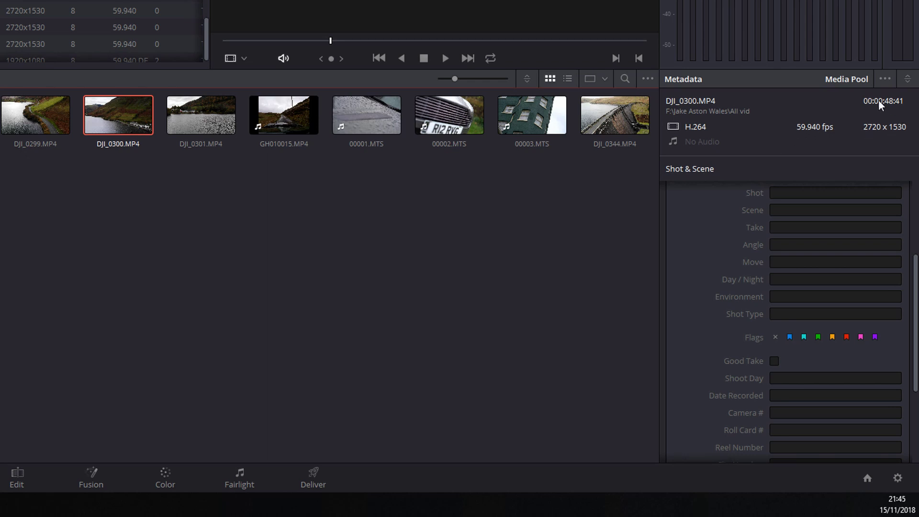
{"action": "left_click", "coordinate": [908, 84]}
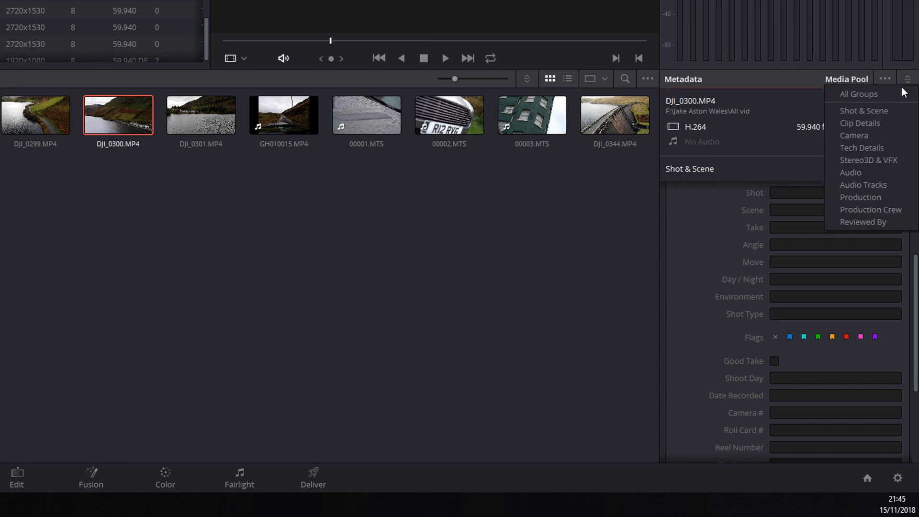
{"action": "left_click", "coordinate": [866, 111]}
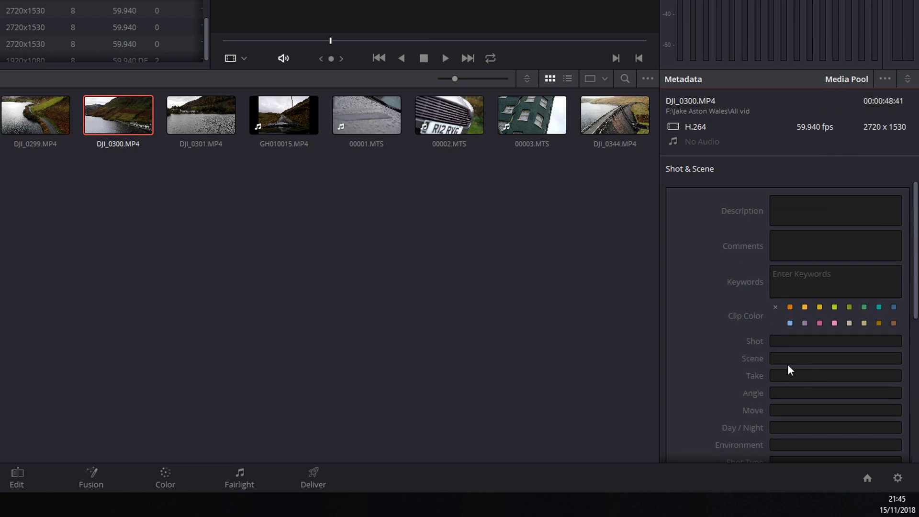
{"action": "left_click", "coordinate": [802, 213]}
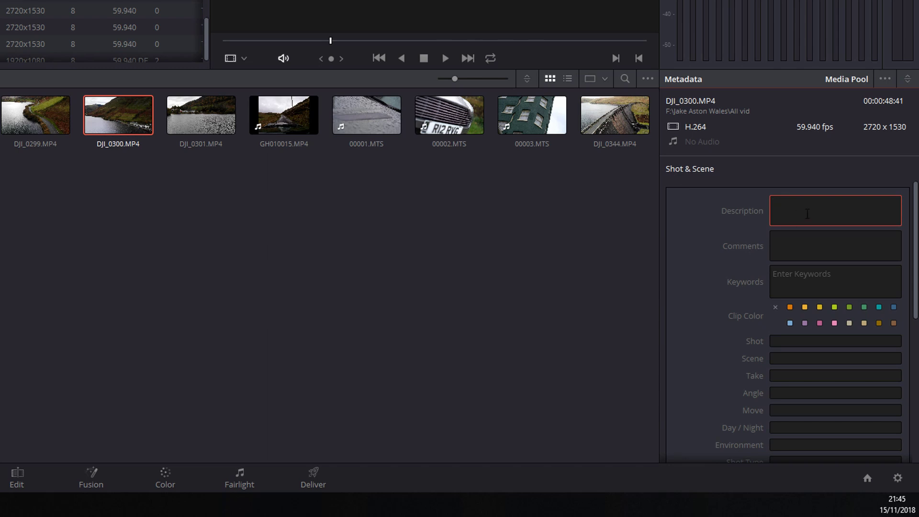
{"action": "type", "text": "Lake Drone"}
{"action": "left_click", "coordinate": [811, 241]}
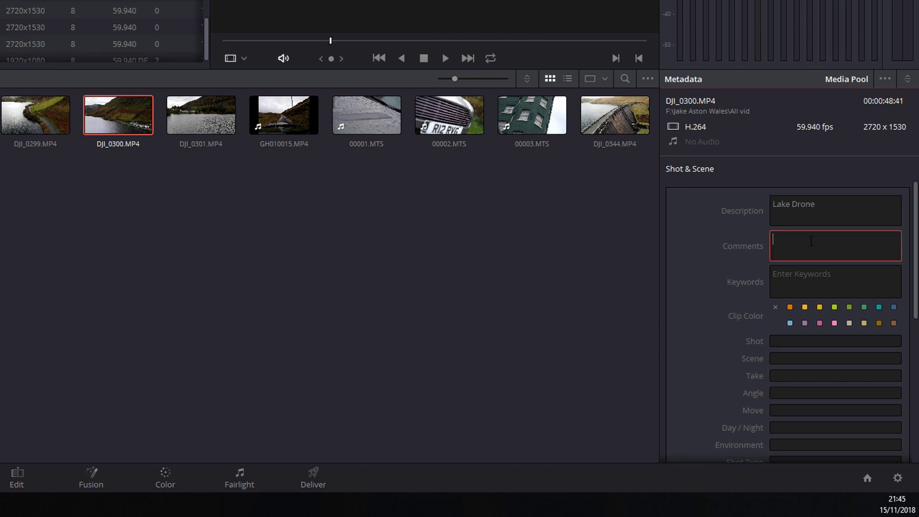
{"action": "left_click", "coordinate": [791, 272]}
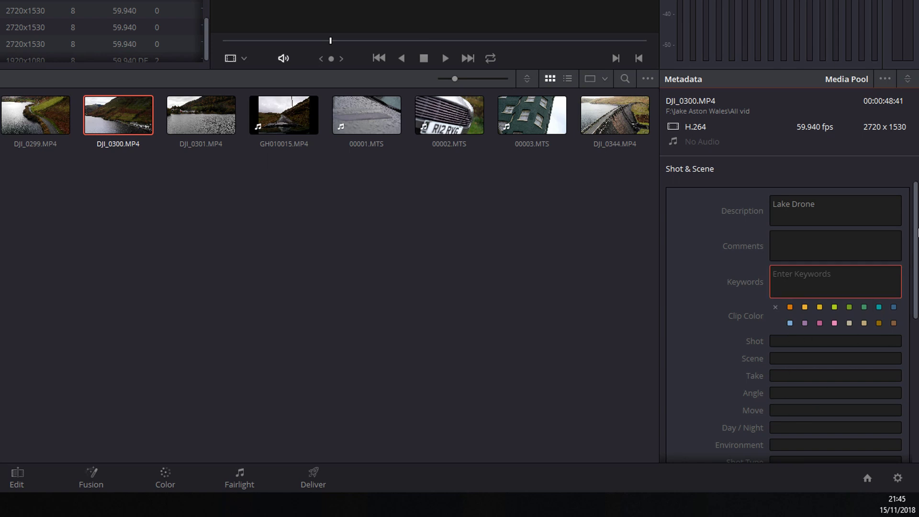
{"action": "scroll", "coordinate": [913, 255], "scroll_direction": "down", "scroll_amount": 2}
{"action": "left_click_drag", "start_coordinate": [914, 255], "coordinate": [912, 301]}
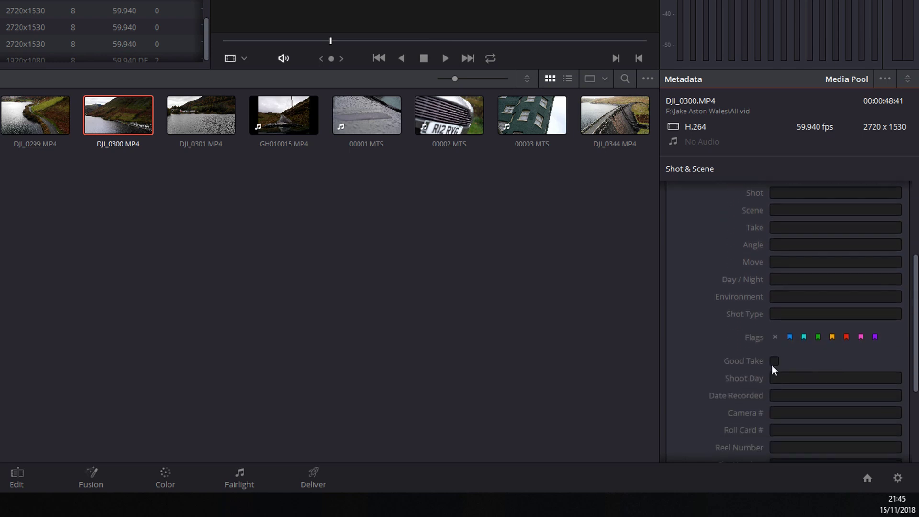
{"action": "scroll", "coordinate": [901, 310], "scroll_direction": "down", "scroll_amount": 5}
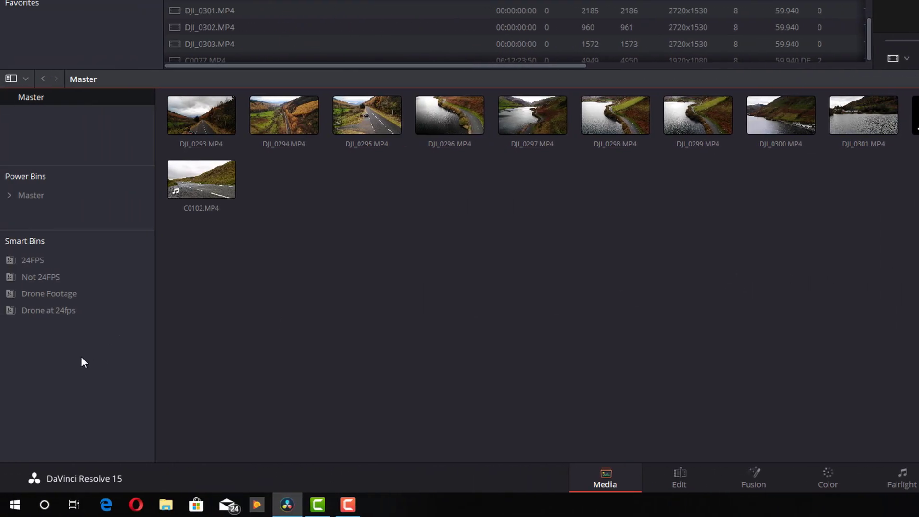
Create Smart Bin 5 with the rule Shot & Scene Good Take is true.
{"action": "right_click", "coordinate": [65, 349]}
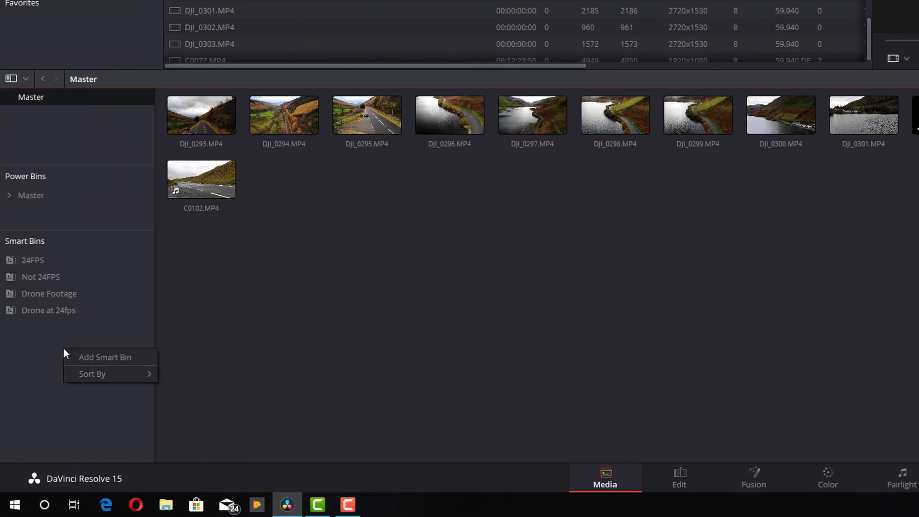
{"action": "left_click", "coordinate": [100, 358]}
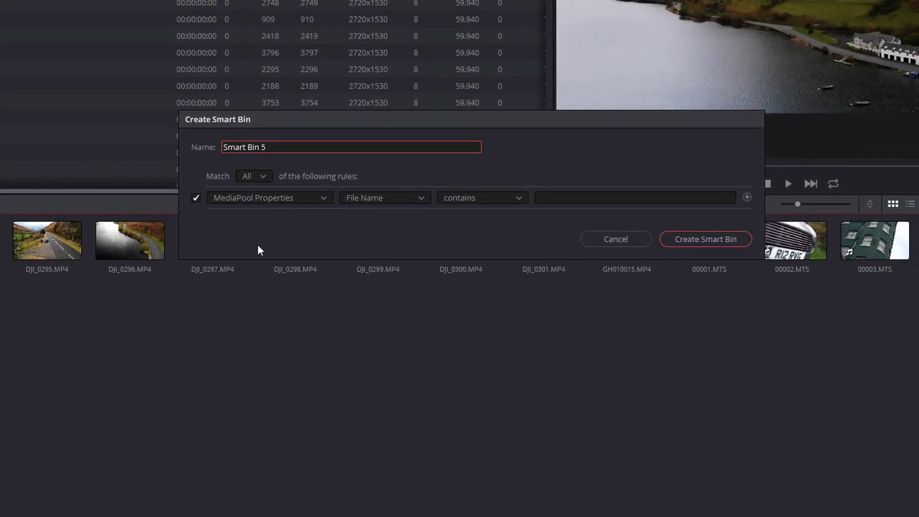
{"action": "left_click", "coordinate": [398, 166]}
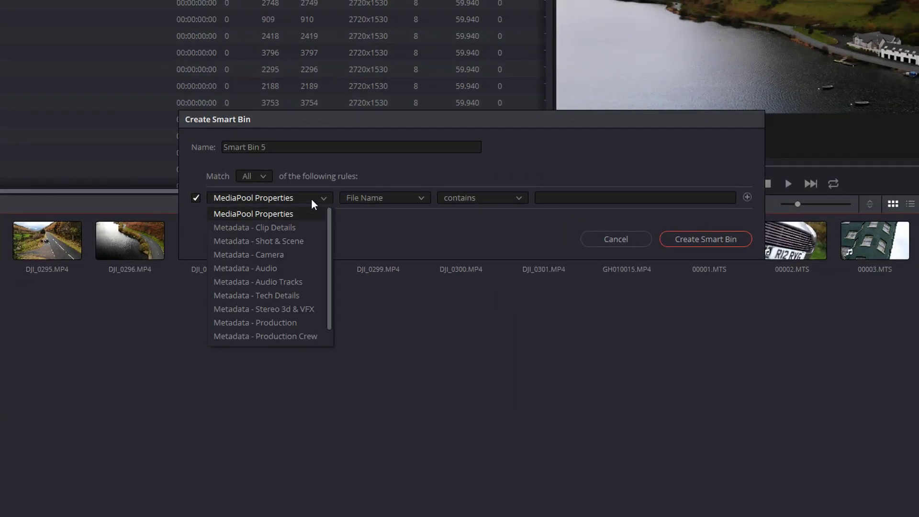
{"action": "left_click", "coordinate": [286, 242]}
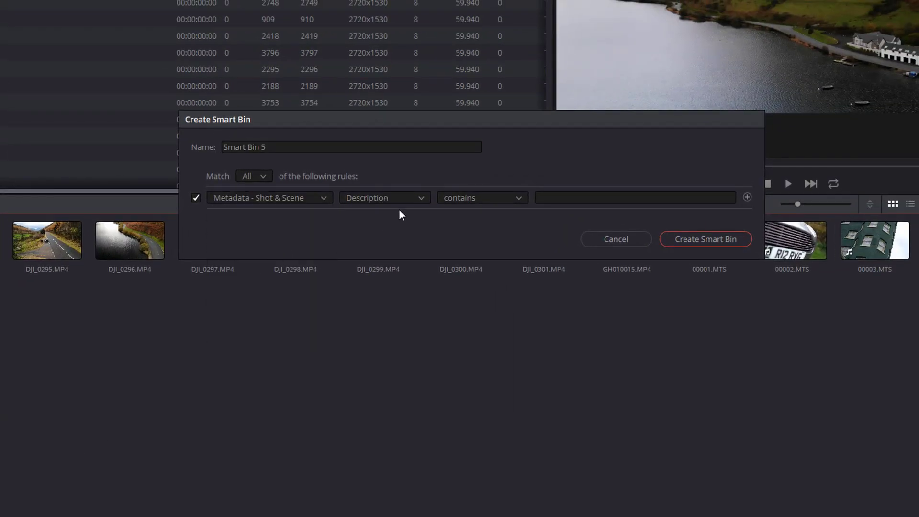
{"action": "left_click", "coordinate": [412, 200]}
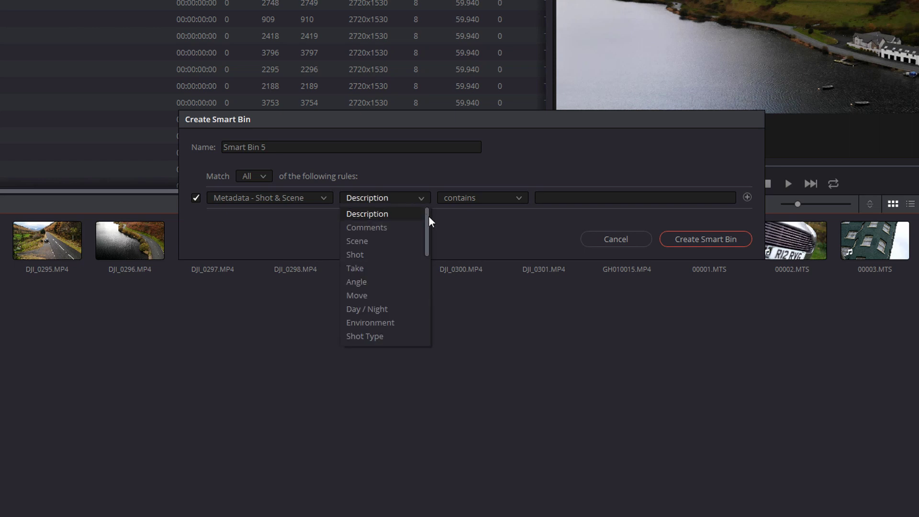
{"action": "left_click_drag", "start_coordinate": [429, 215], "coordinate": [429, 249]}
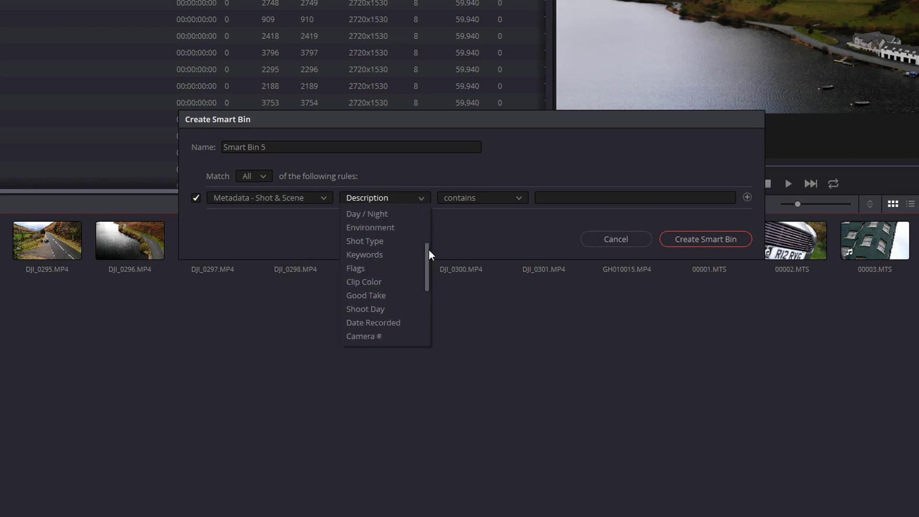
{"action": "left_click", "coordinate": [368, 297]}
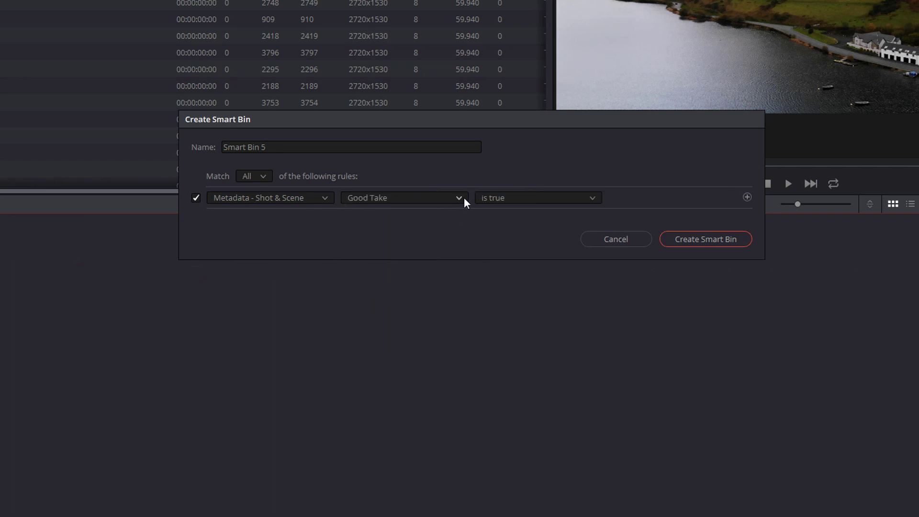
{"action": "left_click", "coordinate": [702, 241]}
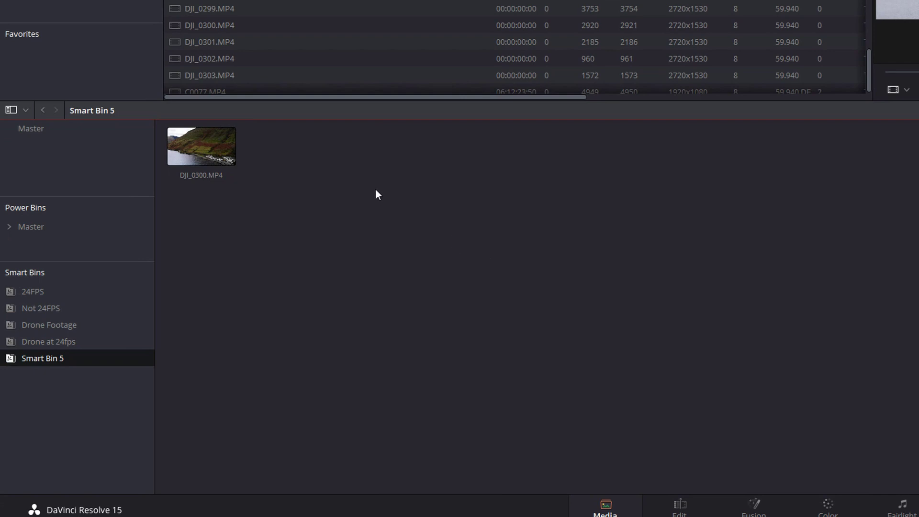
{"action": "left_click", "coordinate": [194, 163]}
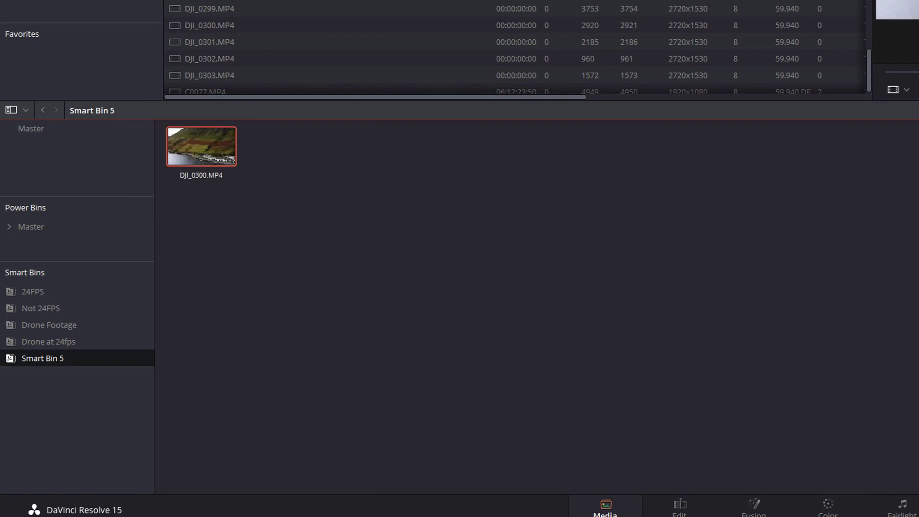